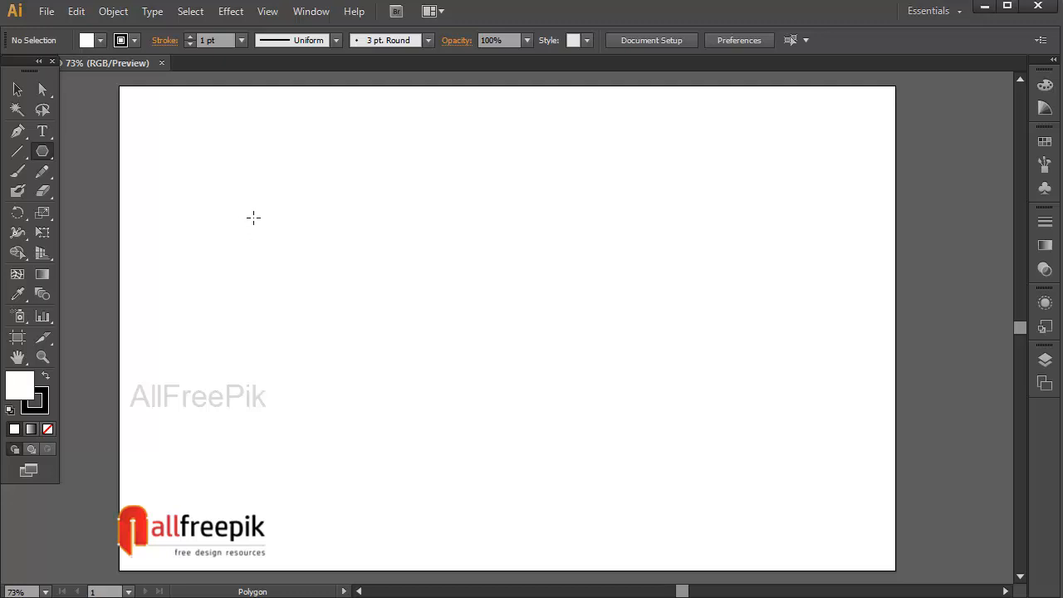
- Draw a hexagon near the artboard's upper-left corner and rotate it 90°
left_click_drag(253, 218, 300, 207)
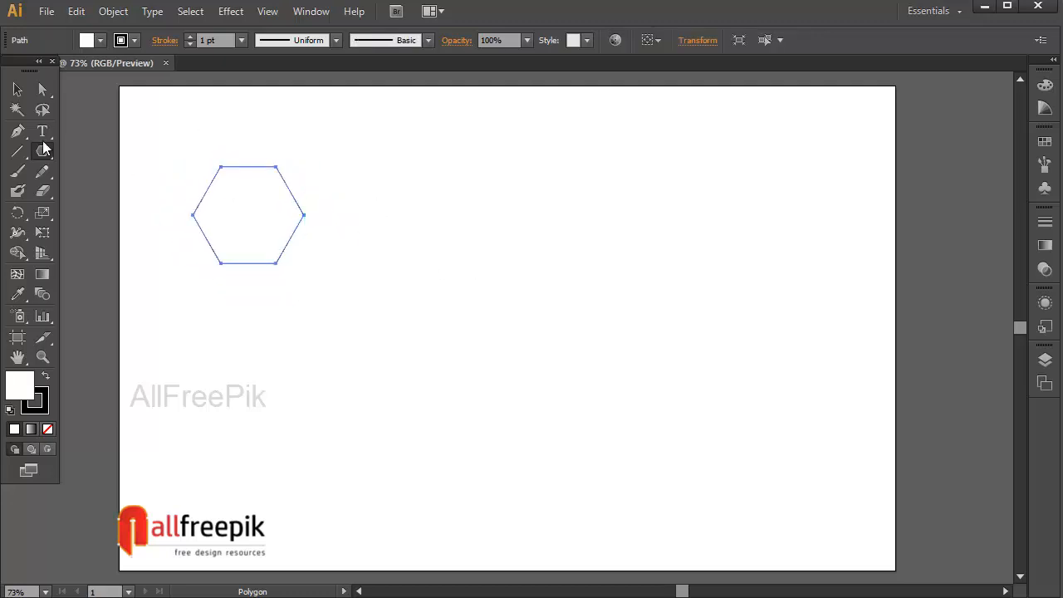
left_click(18, 88)
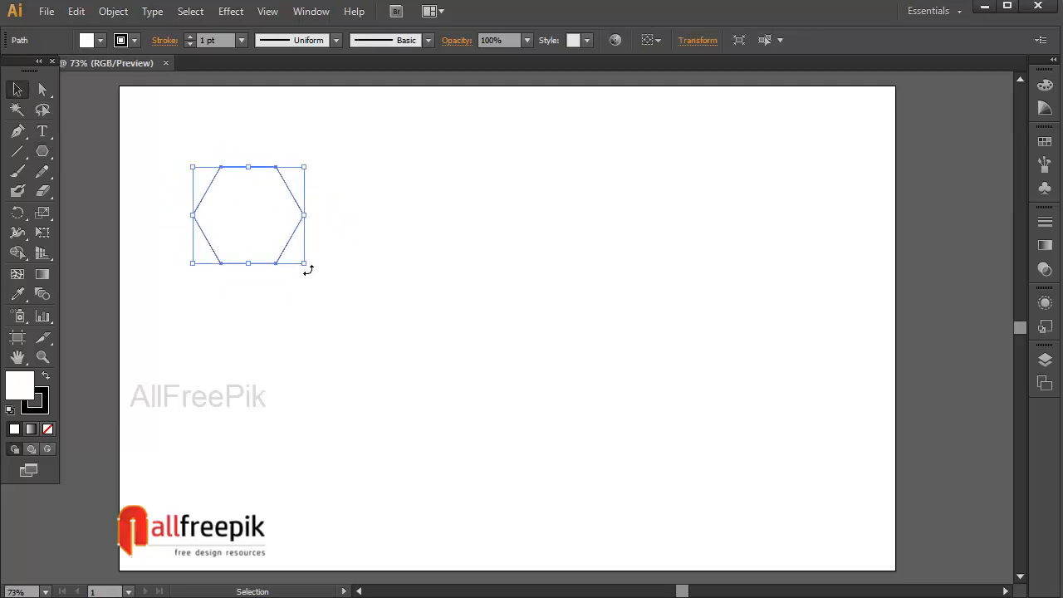
double_click(18, 213)
type("9")
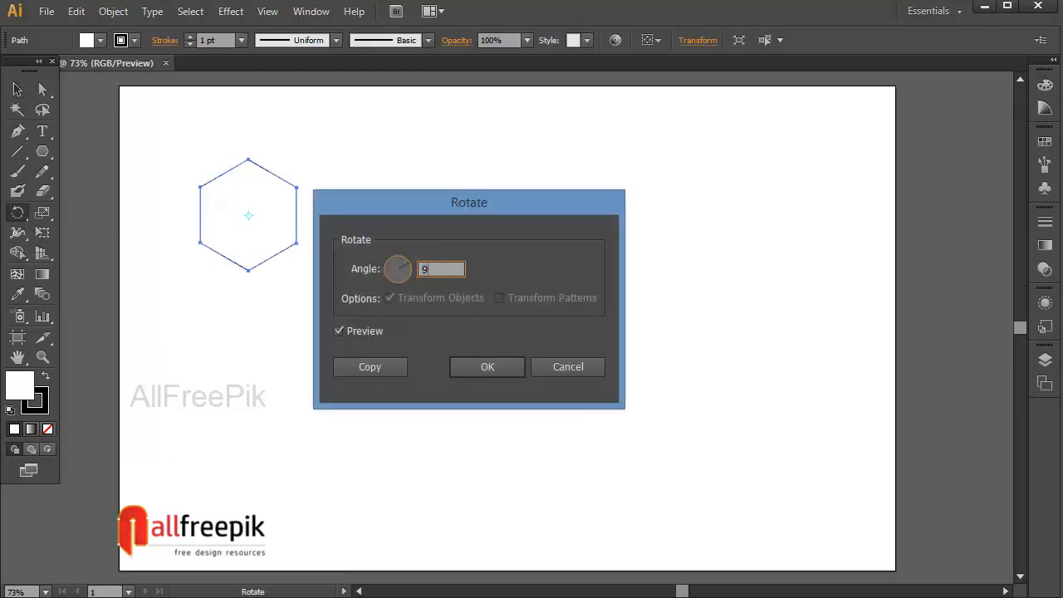
type("0")
key("Return")
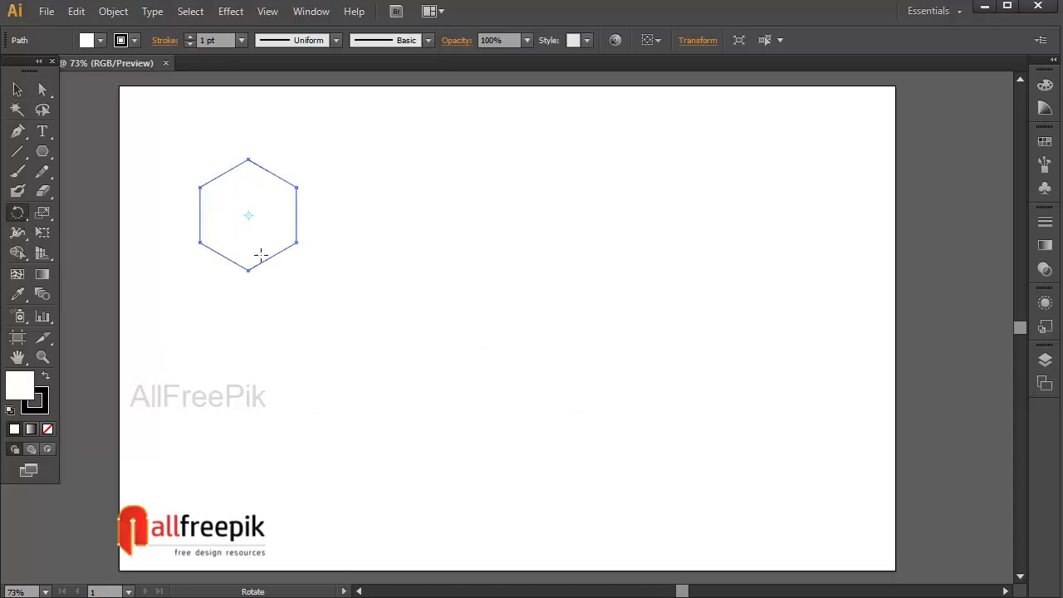
- Set the hexagon's stroke weight to 2 pt
left_click(18, 89)
left_click(534, 238)
key("z")
left_click_drag(149, 126, 442, 356)
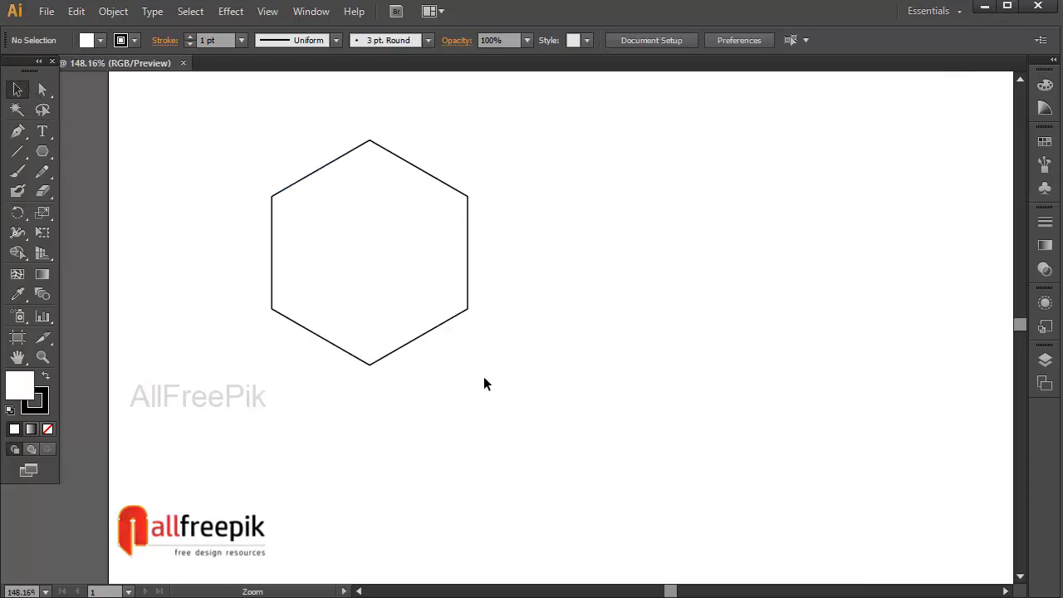
key("v")
left_click_drag(490, 193, 348, 340)
left_click(239, 41)
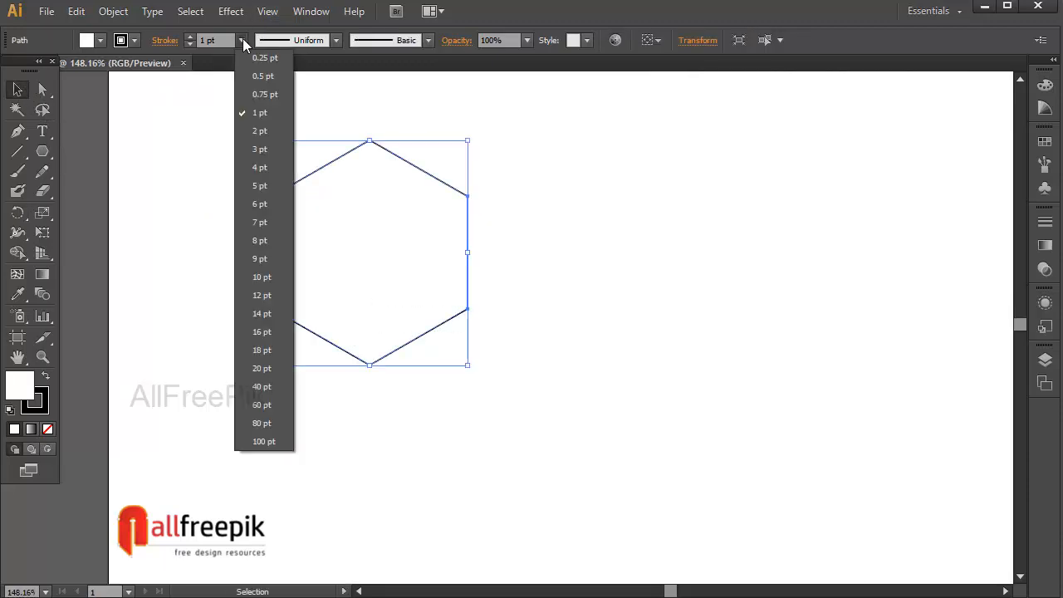
left_click(255, 132)
left_click(750, 303)
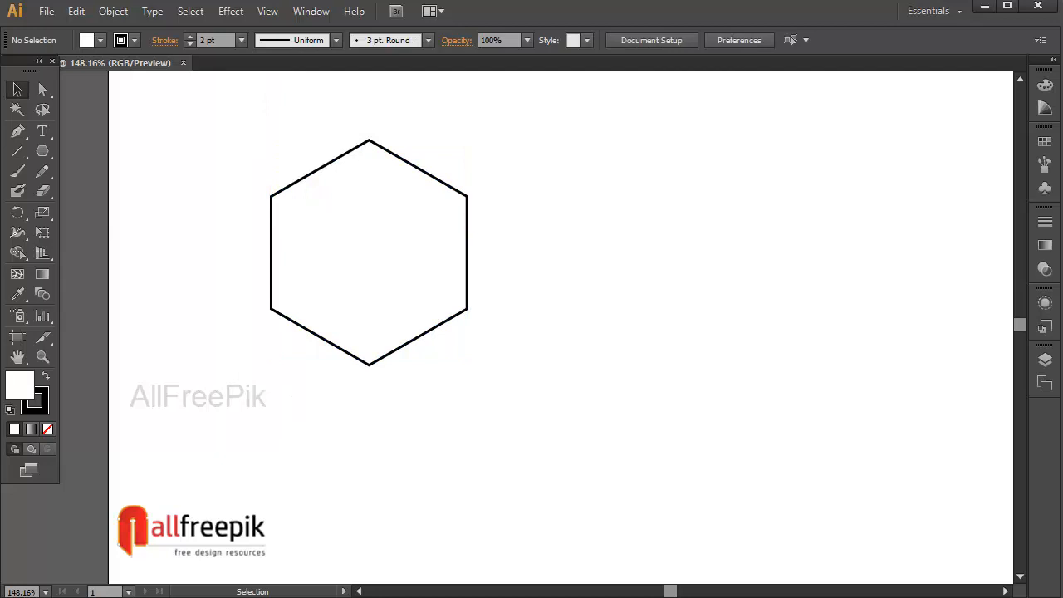
- Draw a vertical line along the hexagon's left edge, extending past both ends, and place a copy slightly to its right
left_click(18, 151)
left_click_drag(272, 119, 284, 408)
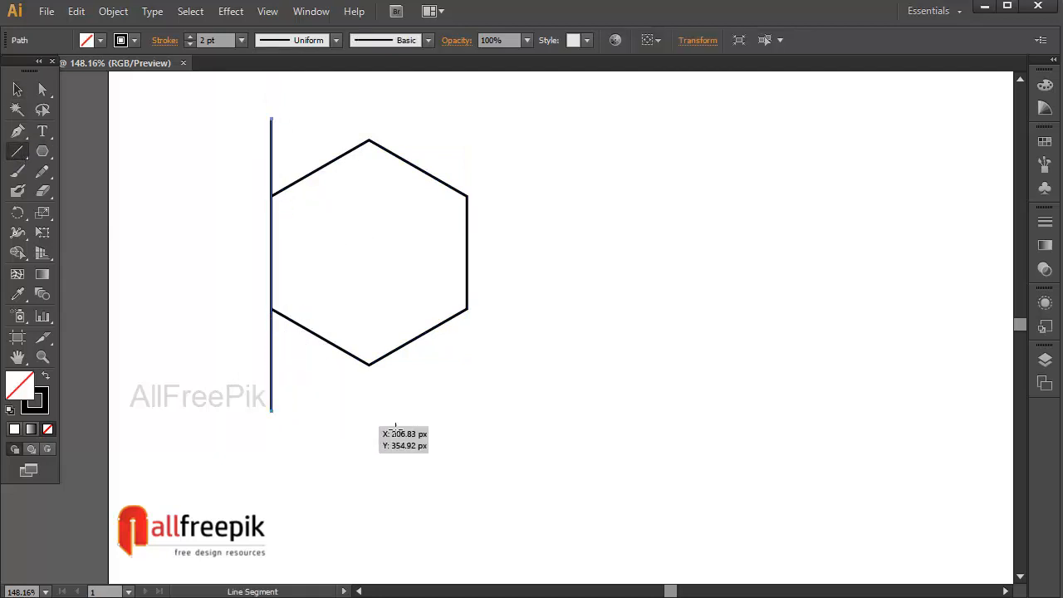
left_click(18, 88)
left_click_drag(273, 160, 281, 161)
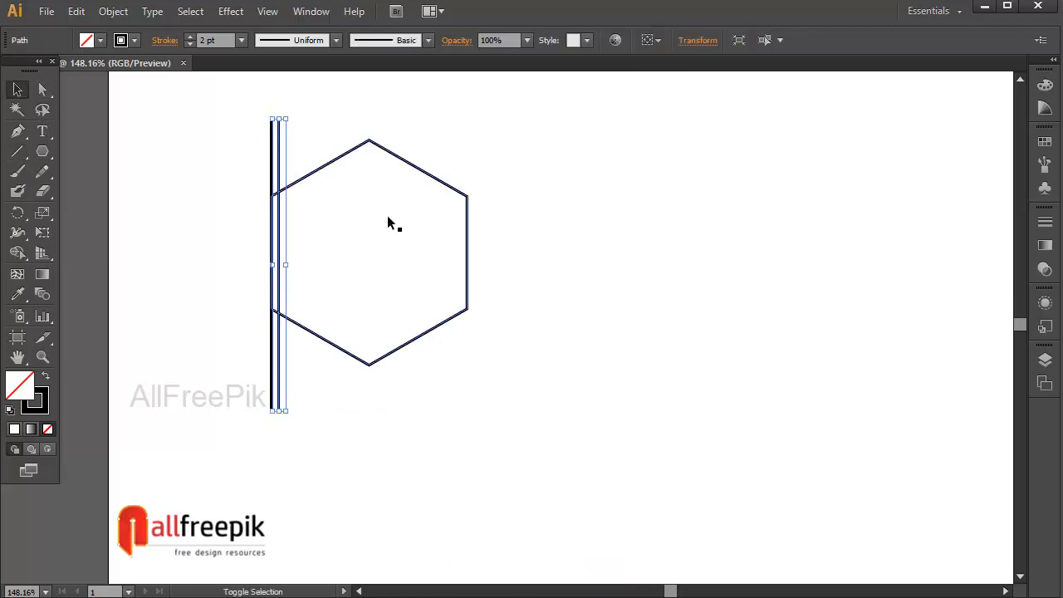
- Repeat the line copy at the same spacing until vertical lines cover the hexagon's full width
key("ctrl+d")
key("ctrl+d")
key("ctrl+d")
key("ctrl+d")
key("ctrl+d")
key("ctrl+d")
key("ctrl+d")
key("ctrl+d")
key("ctrl+d")
key("ctrl+d")
key("ctrl+d")
key("ctrl+d")
key("ctrl+d")
key("ctrl+d")
key("ctrl+d")
key("ctrl+d")
key("ctrl+d")
key("ctrl+d")
key("ctrl+d")
key("ctrl+d")
key("ctrl+d")
key("ctrl+d")
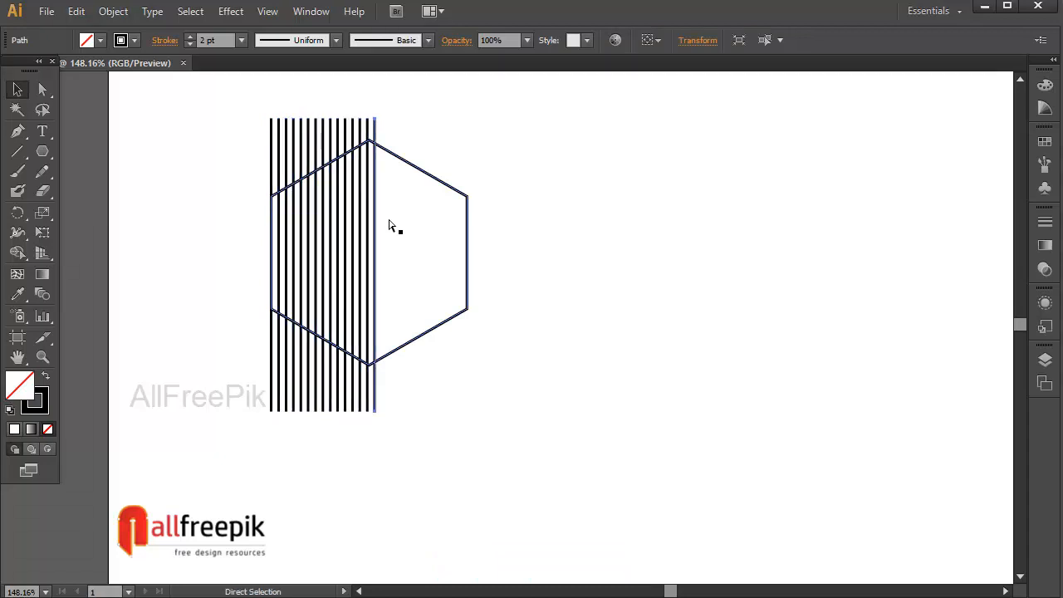
key("ctrl+d")
key("ctrl+d")
key("ctrl+d")
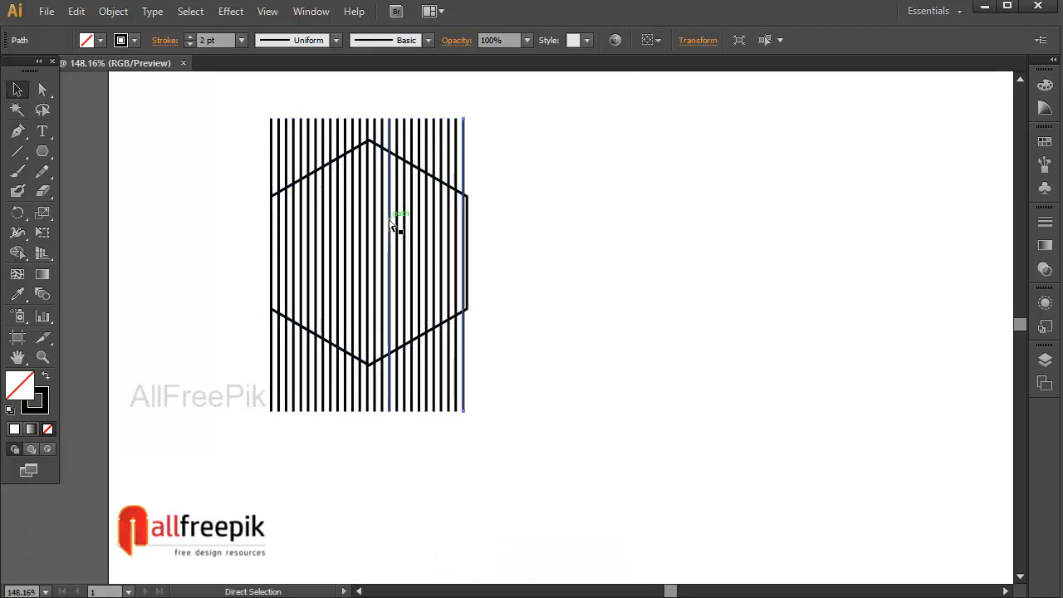
- Place the last vertical line on the hexagon's right edge and distribute all vertical lines evenly by their horizontal centers
left_click_drag(523, 393, 262, 434)
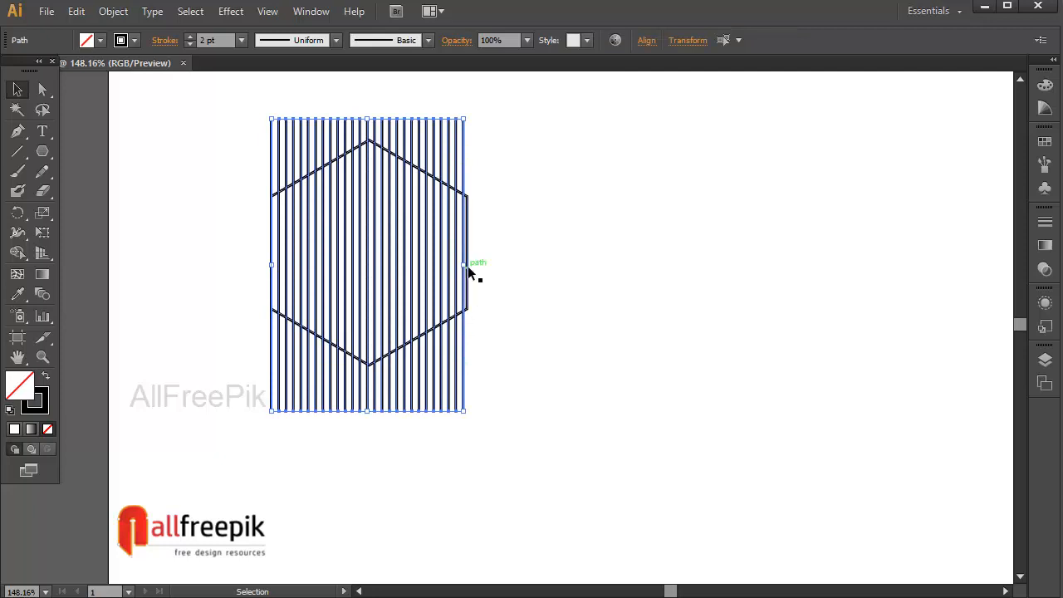
left_click(655, 374)
left_click_drag(480, 390, 241, 449)
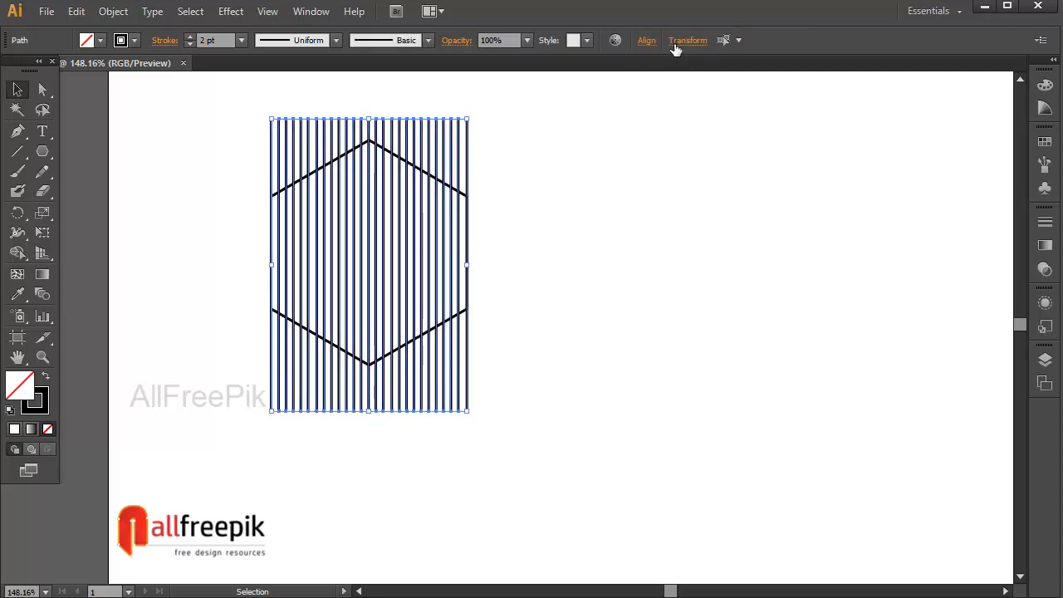
left_click(645, 40)
left_click(611, 131)
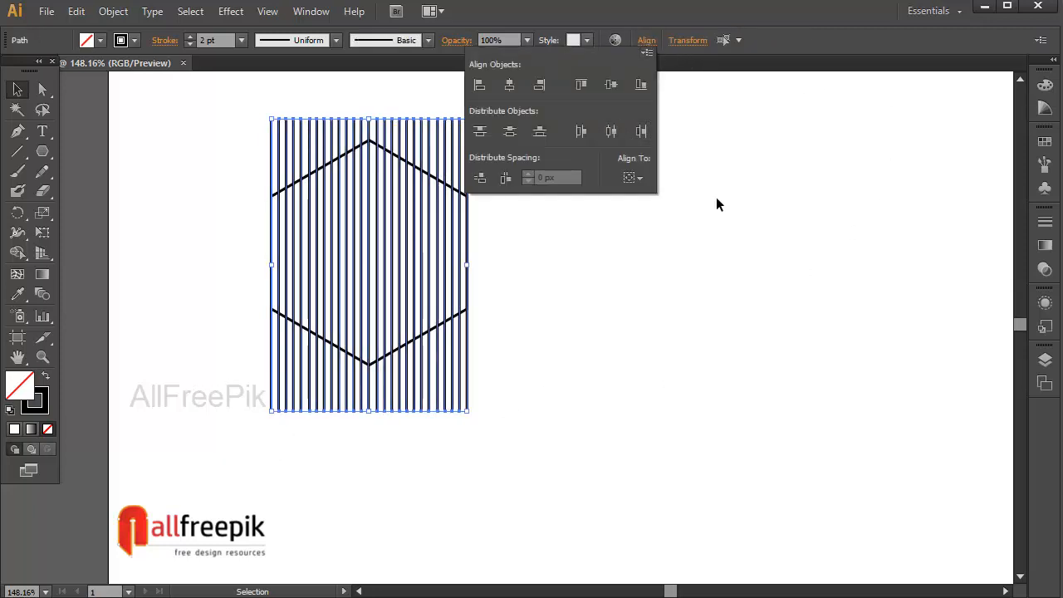
left_click(718, 199)
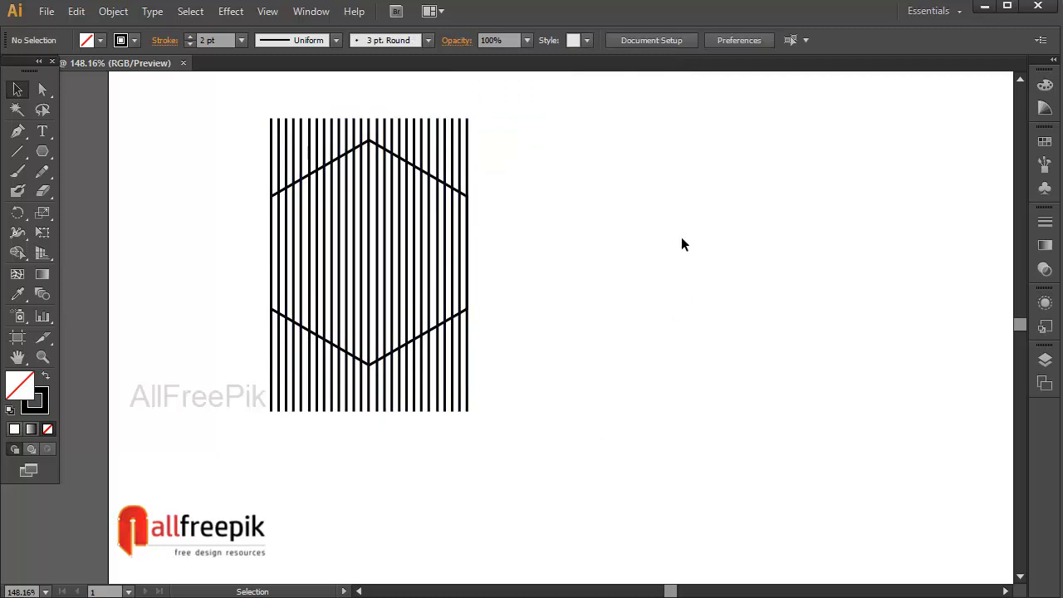
- Draw a separate vertical line to the left of the striped hexagon and rotate it 30°
left_click_drag(724, 343, 702, 348)
key("backslash")
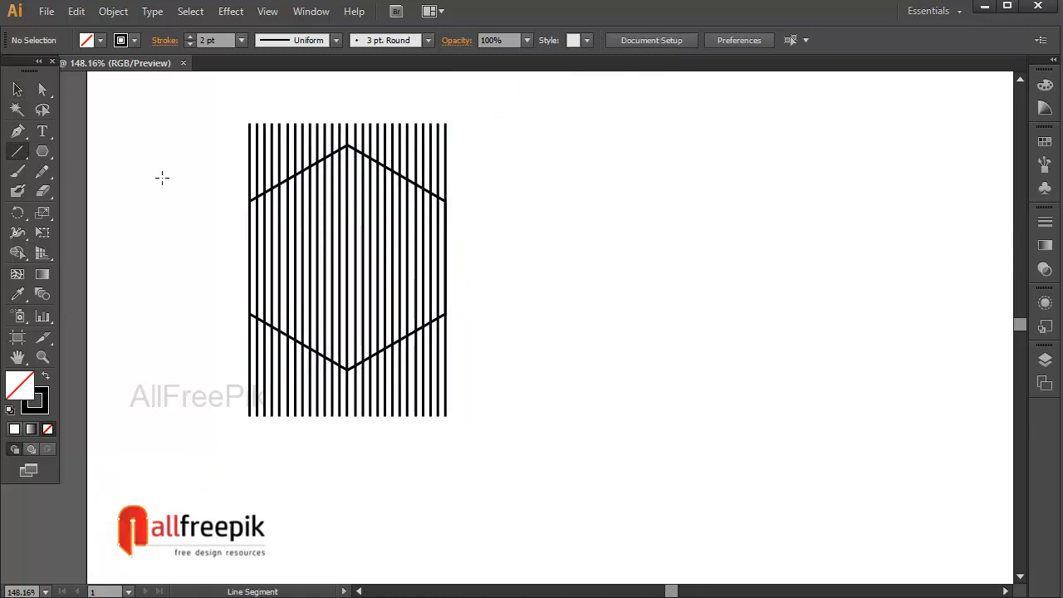
left_click_drag(162, 144, 162, 450)
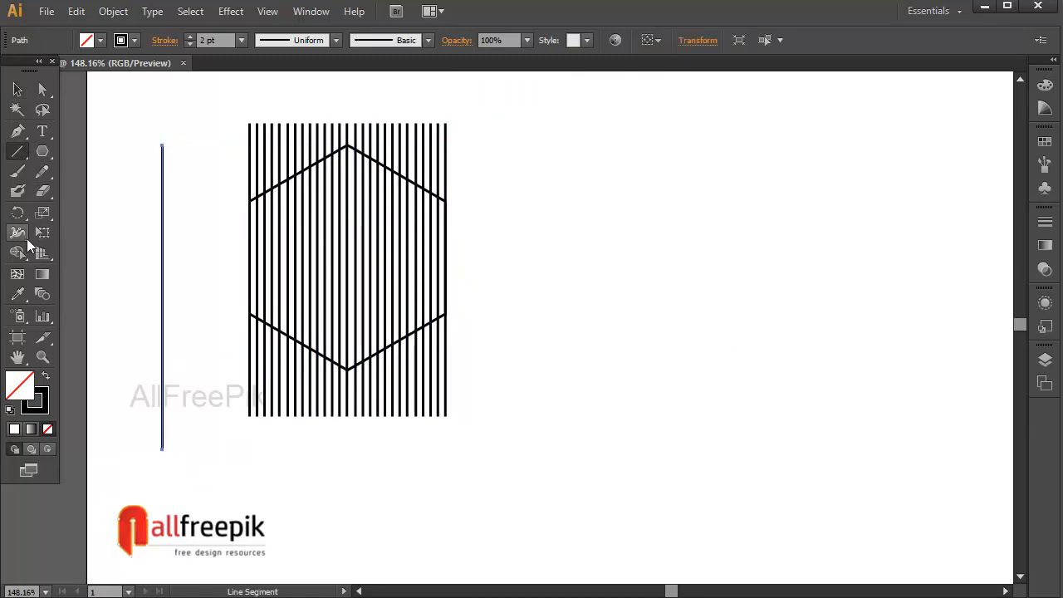
double_click(19, 213)
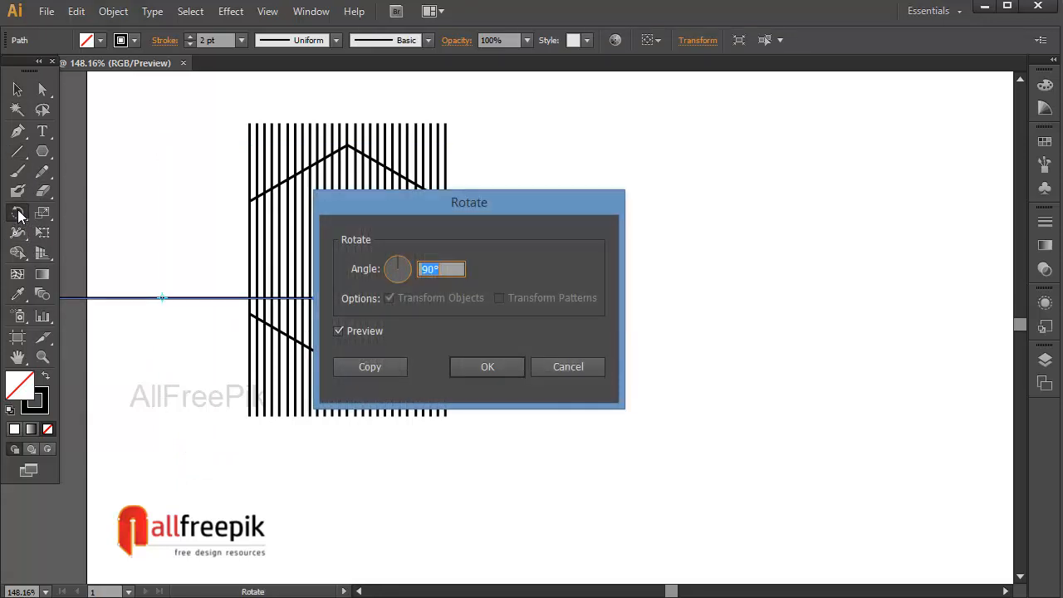
type("30")
key("Return")
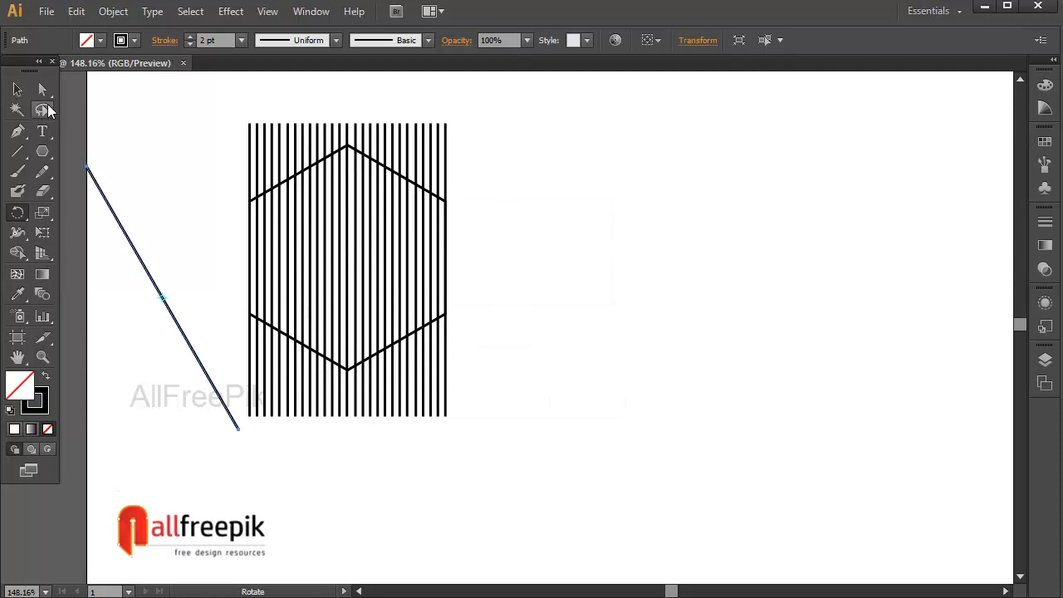
- Move the slanted line so it passes through the hexagon's upper-left and bottom vertices
left_click(18, 89)
left_click(180, 147)
left_click(143, 272)
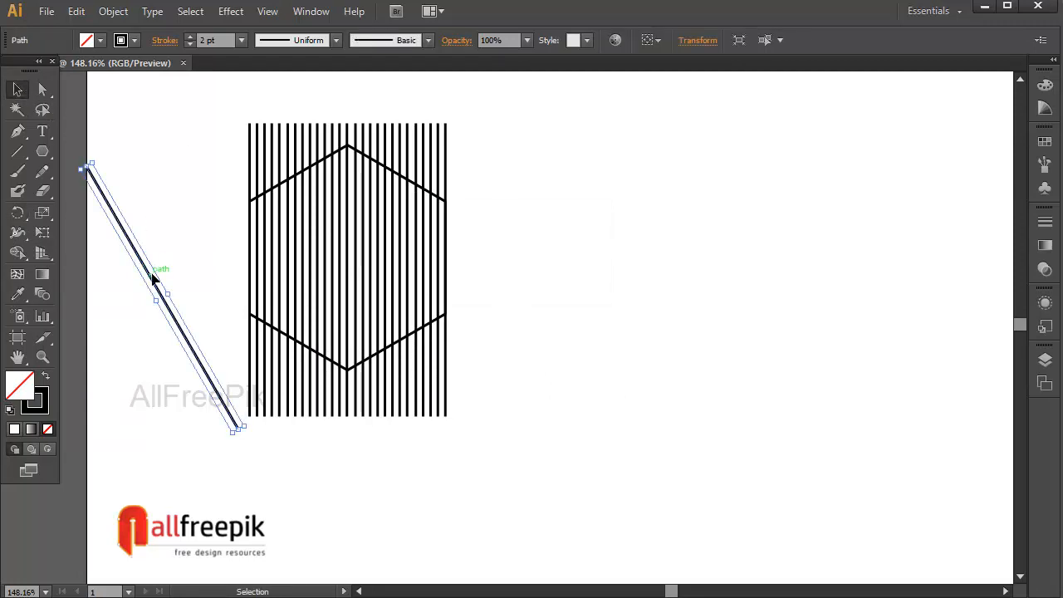
left_click_drag(155, 280, 293, 274)
left_click(600, 309)
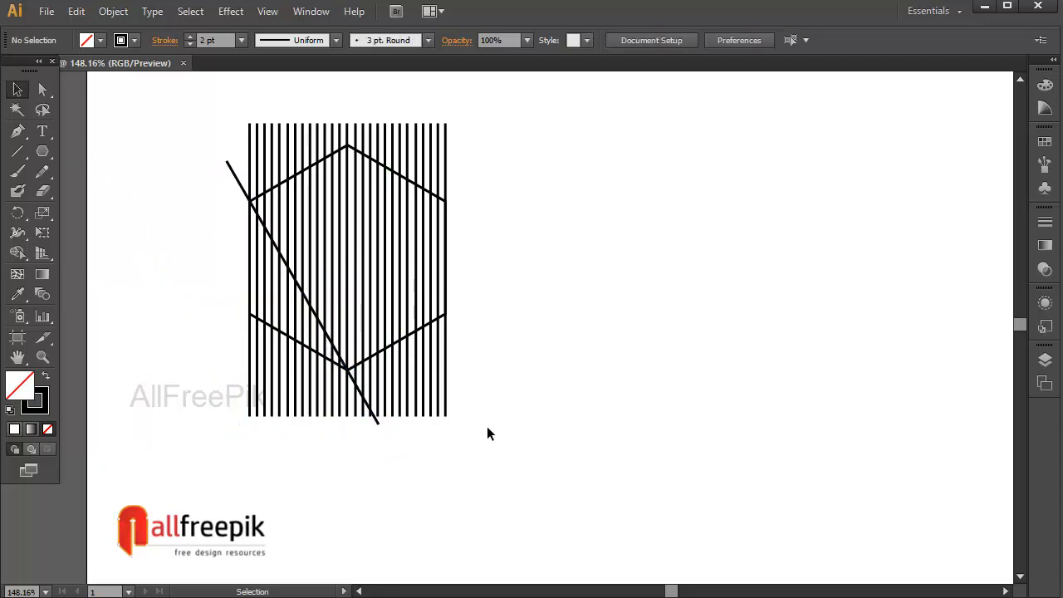
- Paste a copy of the slanted line in back and move it near the hexagon's top and lower-right vertices
left_click(381, 421)
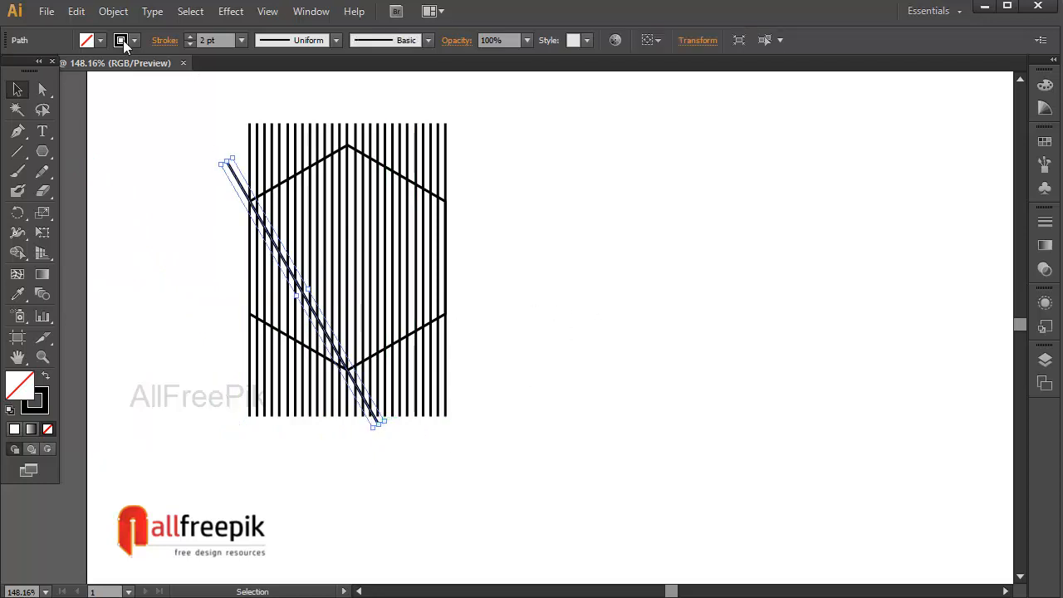
left_click(76, 11)
left_click(102, 90)
left_click(75, 11)
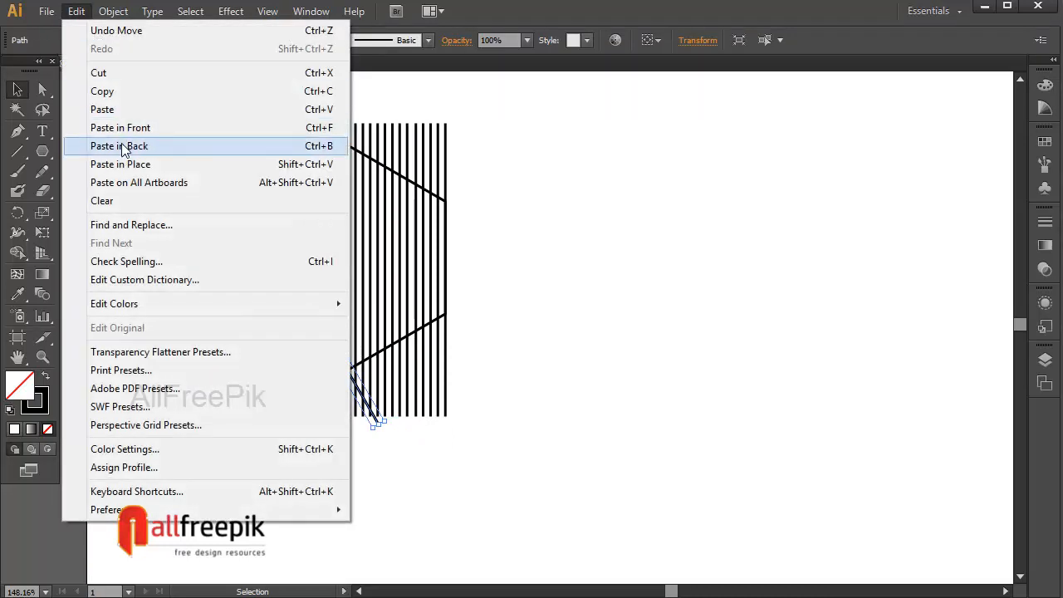
left_click(122, 146)
left_click(728, 261)
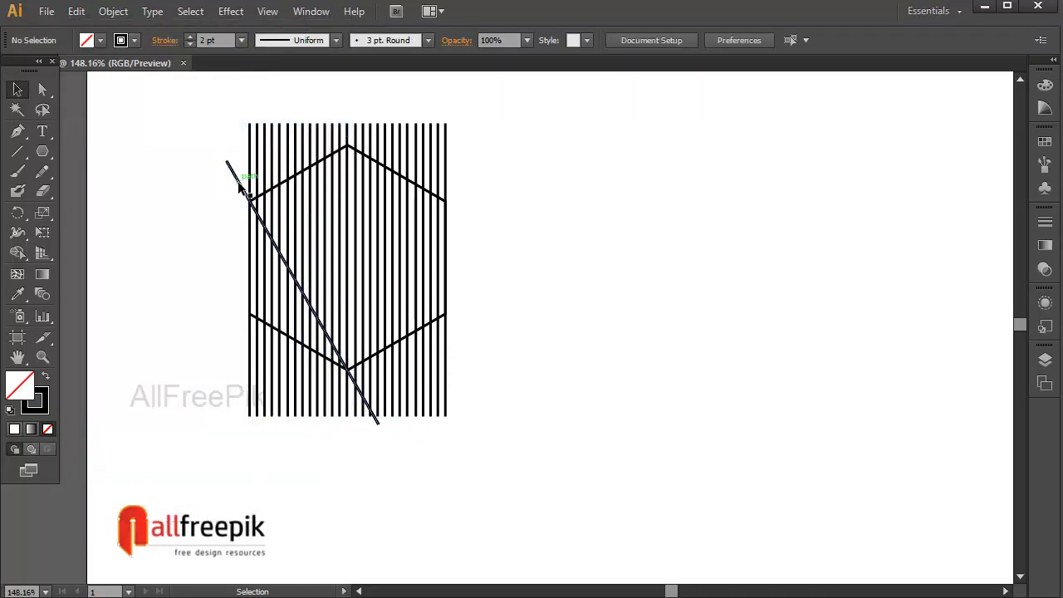
left_click_drag(239, 187, 349, 137)
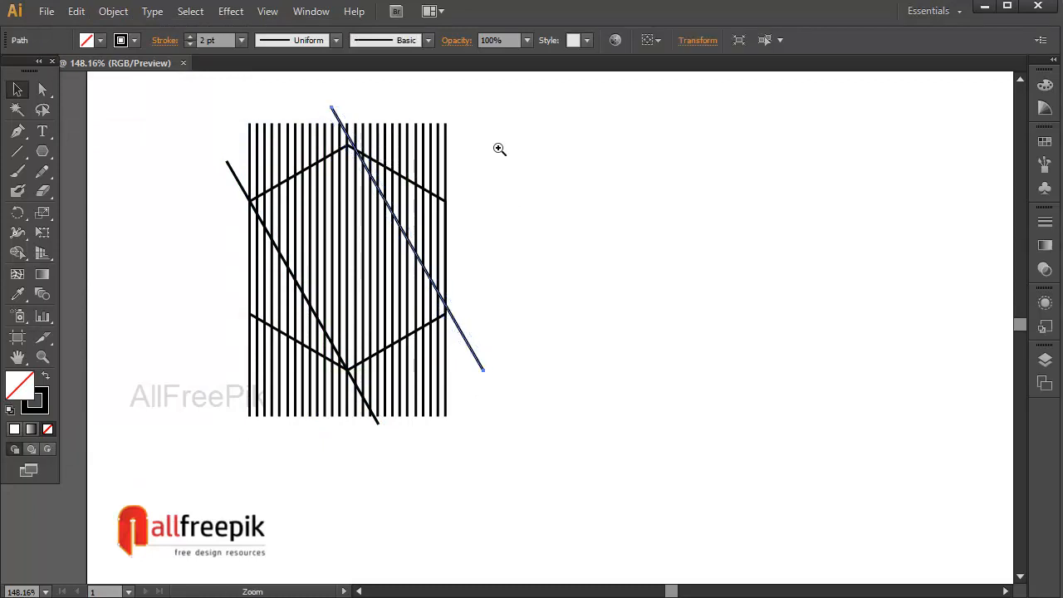
- Fine-tune the second slanted line's position so it passes exactly through the hexagon's top and lower-right vertices
left_click_drag(498, 147, 261, 382)
left_click(659, 469)
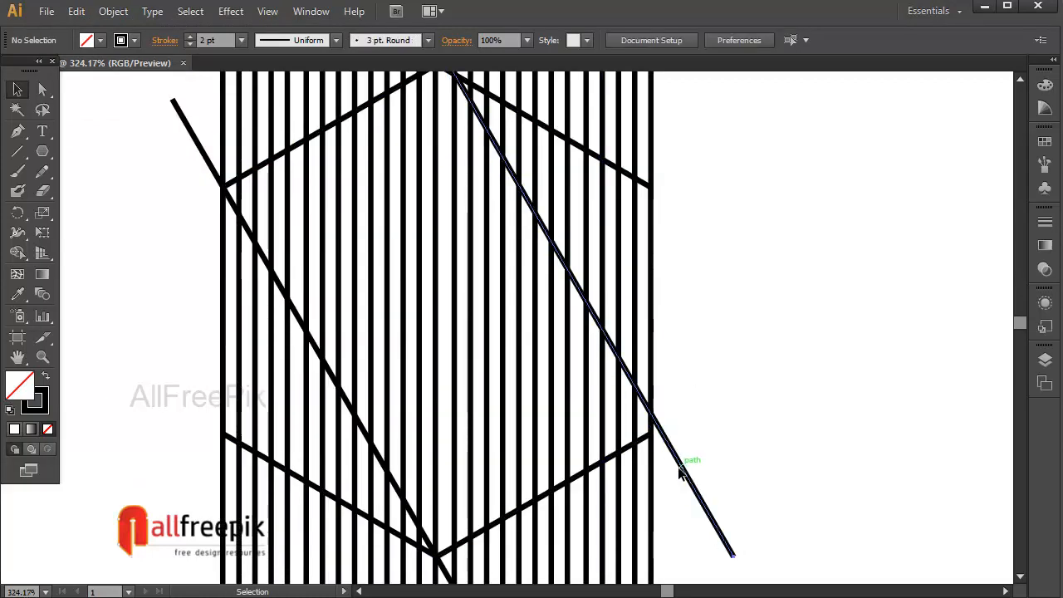
left_click_drag(680, 470, 672, 476)
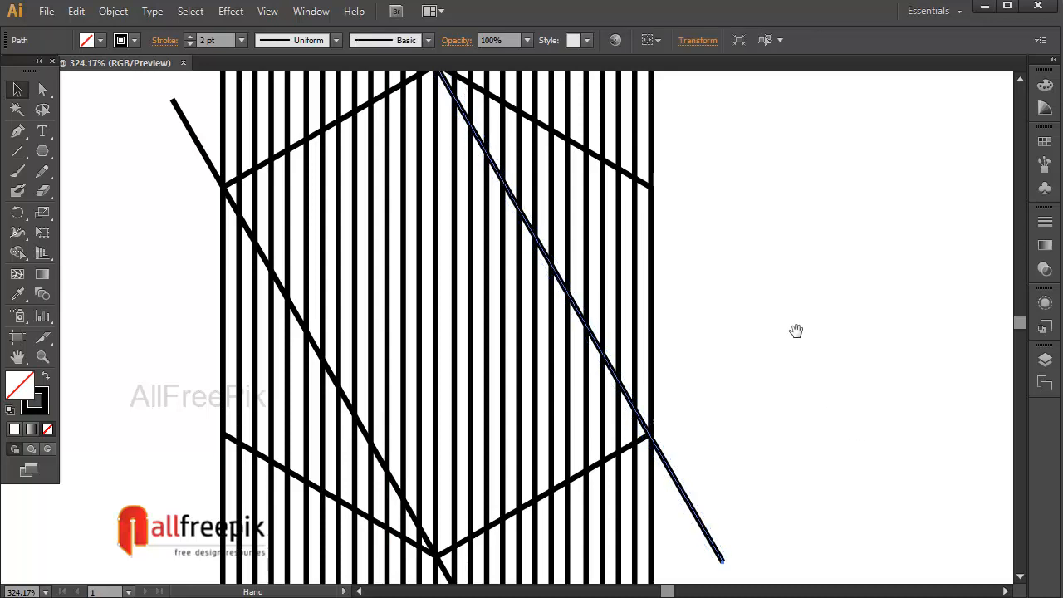
left_click_drag(854, 278, 821, 376)
left_click(738, 362)
- Copy the hexagon together with both slanted lines to the clipboard
left_click(719, 341, "ctrl+alt")
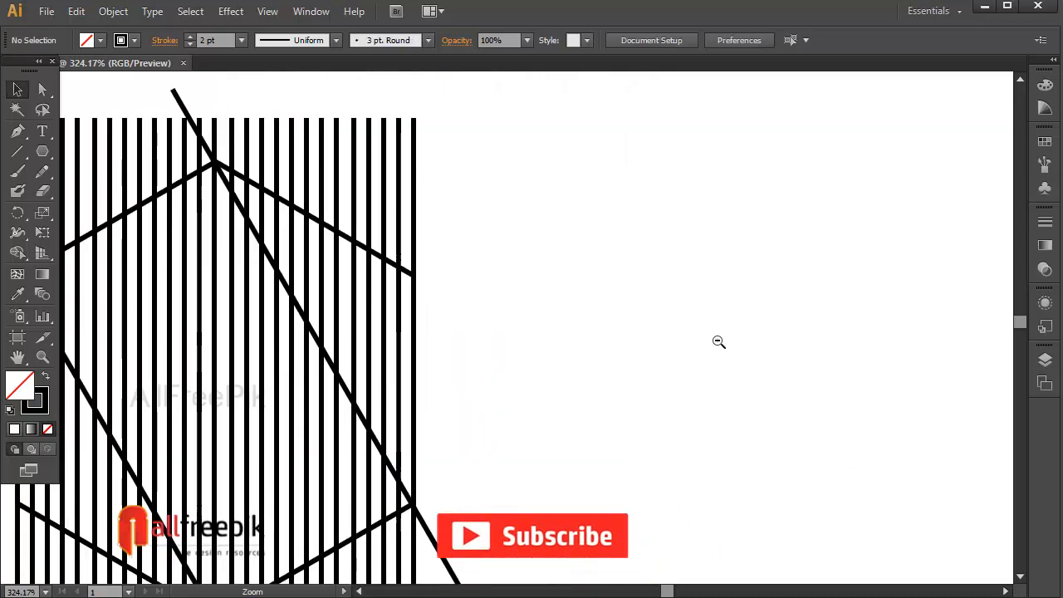
left_click(717, 341, "ctrl+alt")
left_click_drag(636, 356, 981, 280)
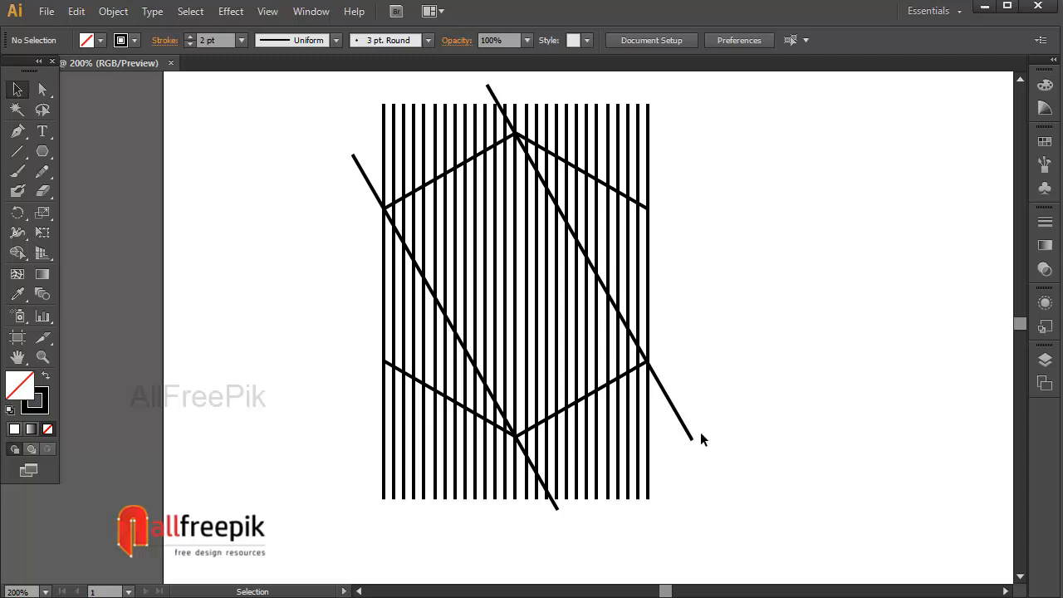
left_click(636, 208)
left_click(490, 90, "shift")
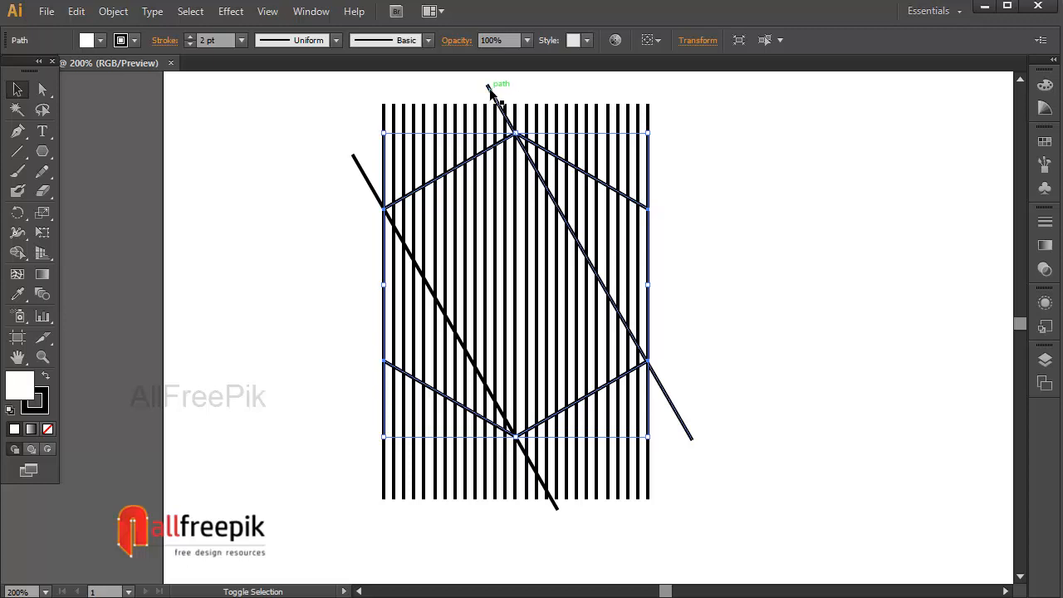
left_click(359, 165, "shift")
left_click(76, 11)
left_click(93, 88)
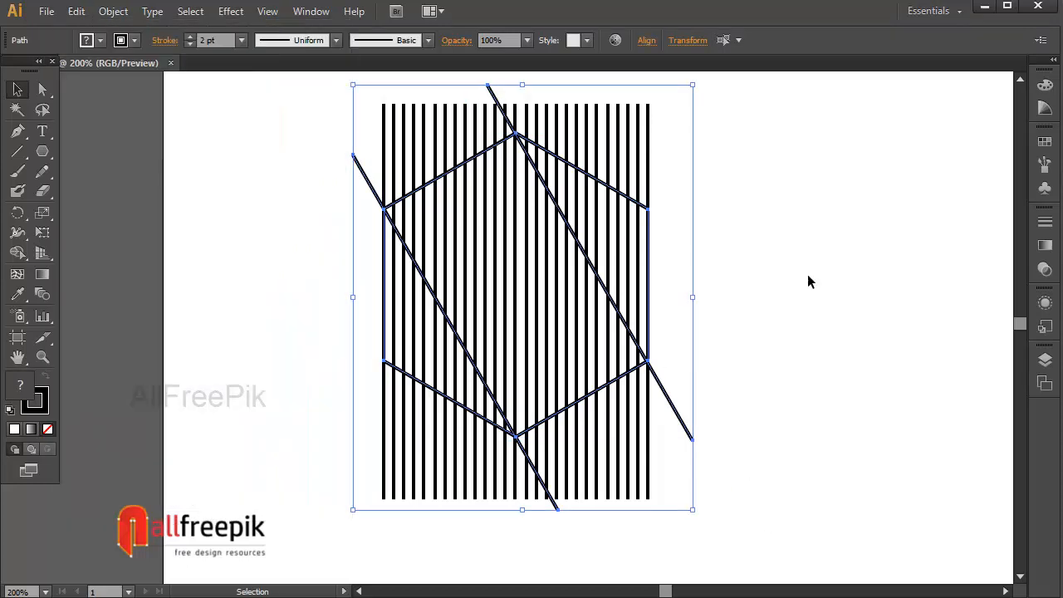
- Select all artwork and use the Shape Builder to remove the lines in the central slanted band and beneath the hexagon's lower-right edge
key("ctrl+a")
key("shift+m")
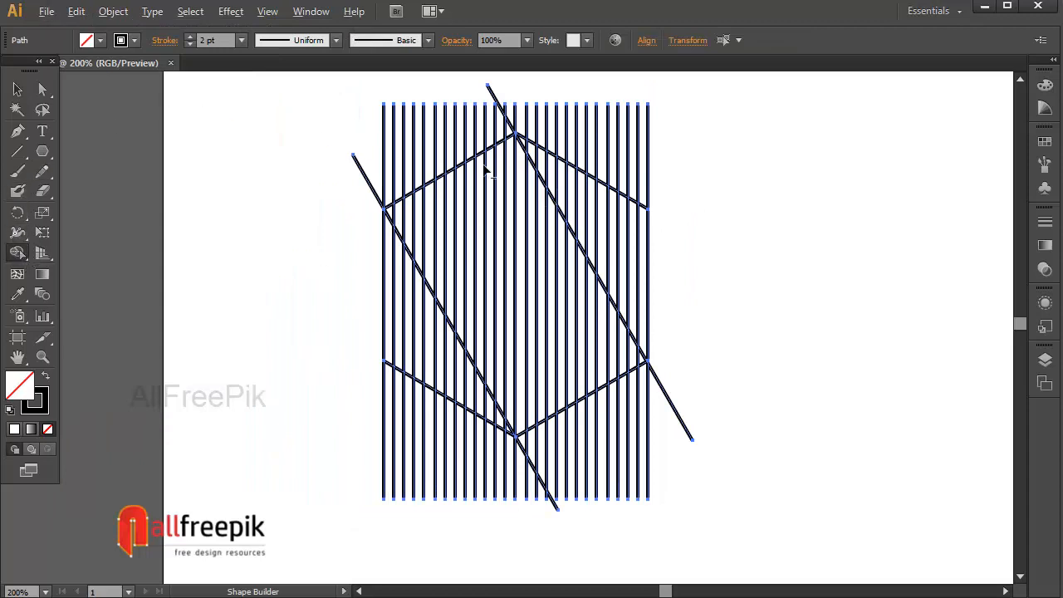
mouse_move(376, 127)
left_mouse_down()
mouse_move(563, 374)
mouse_move(671, 487)
left_mouse_up()
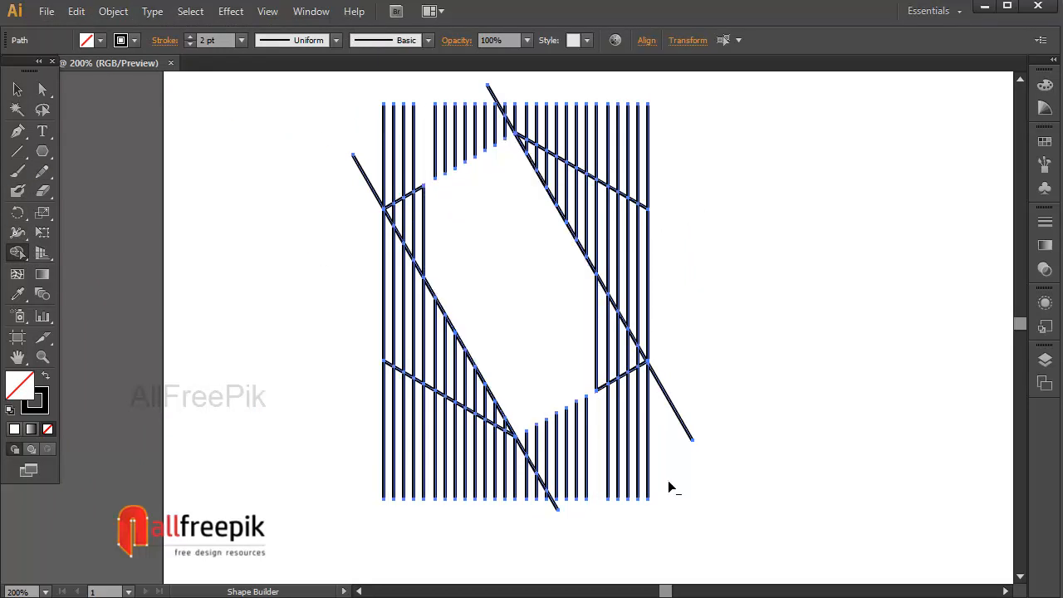
mouse_move(597, 359)
left_mouse_down()
mouse_move(653, 391)
mouse_move(656, 425)
mouse_move(632, 369)
mouse_move(650, 393)
mouse_move(525, 438)
left_mouse_up()
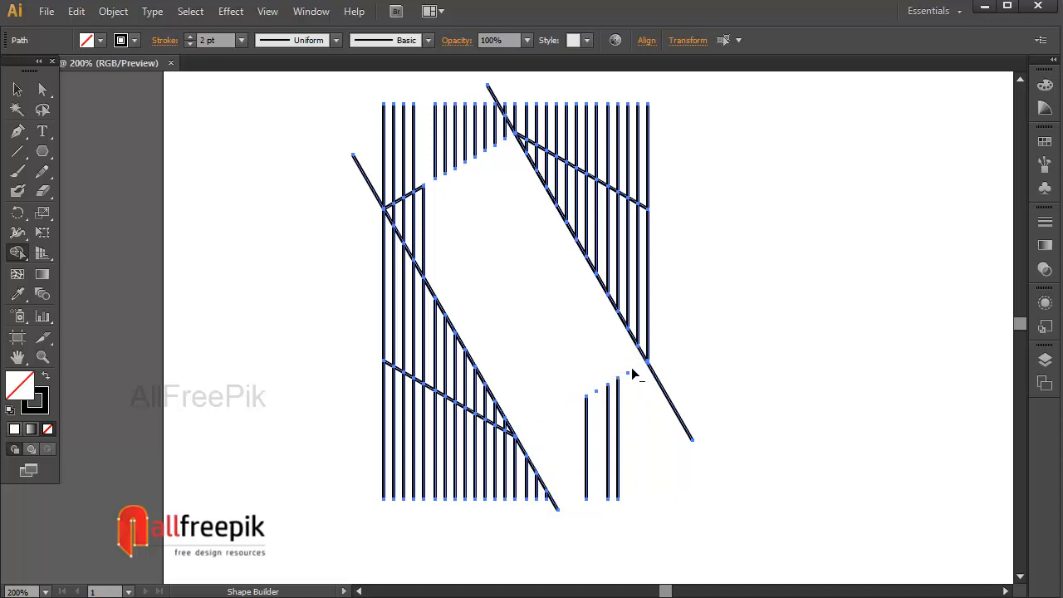
left_click_drag(632, 373, 581, 408)
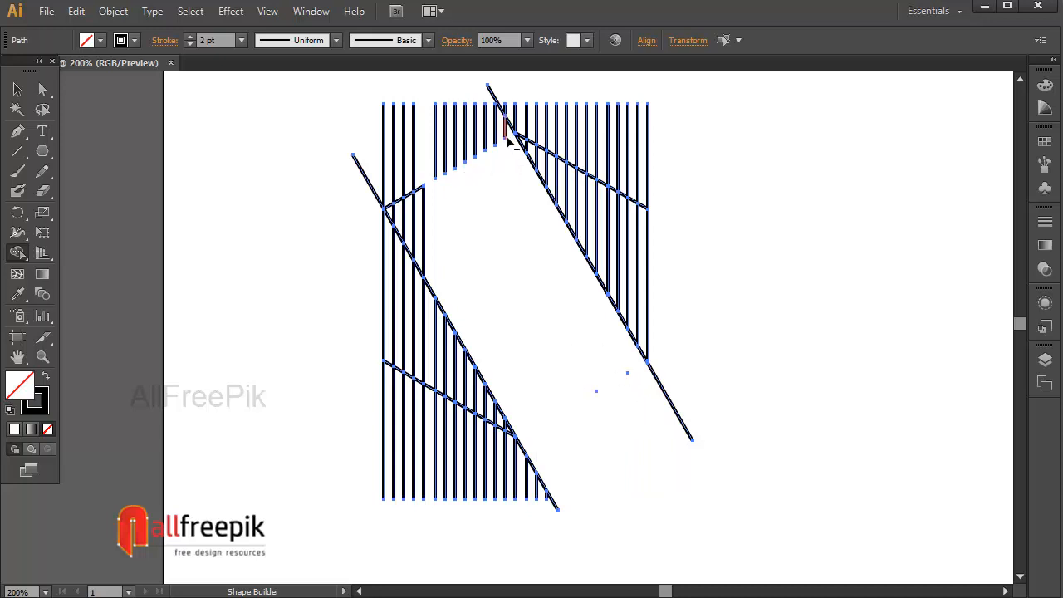
- Remove the line segments outside the hexagon's other edges with the Shape Builder, including the leftover corner of the central band
left_click_drag(508, 139, 510, 141)
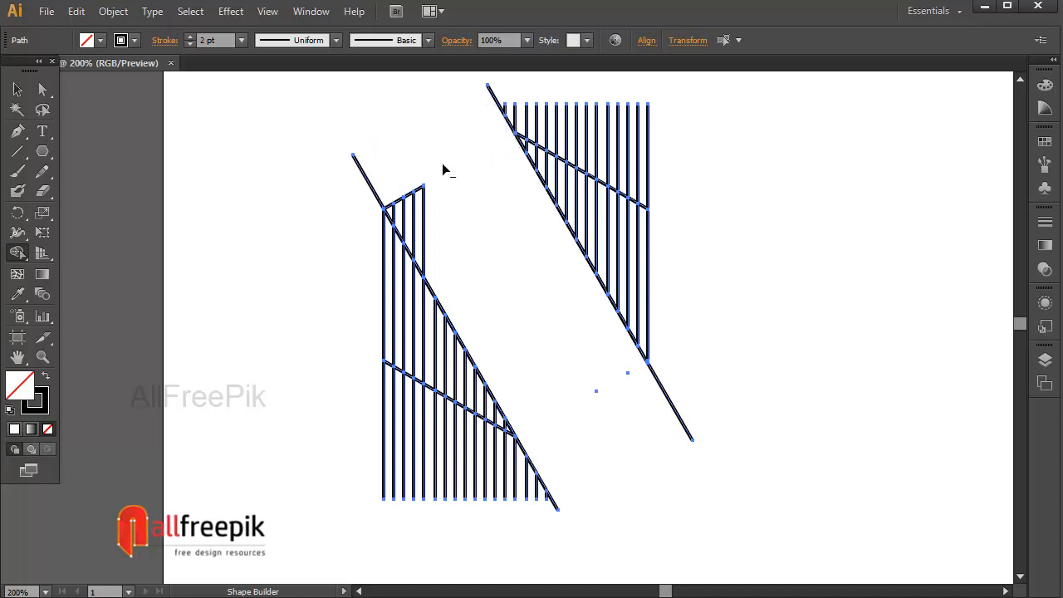
left_click_drag(383, 181, 446, 244)
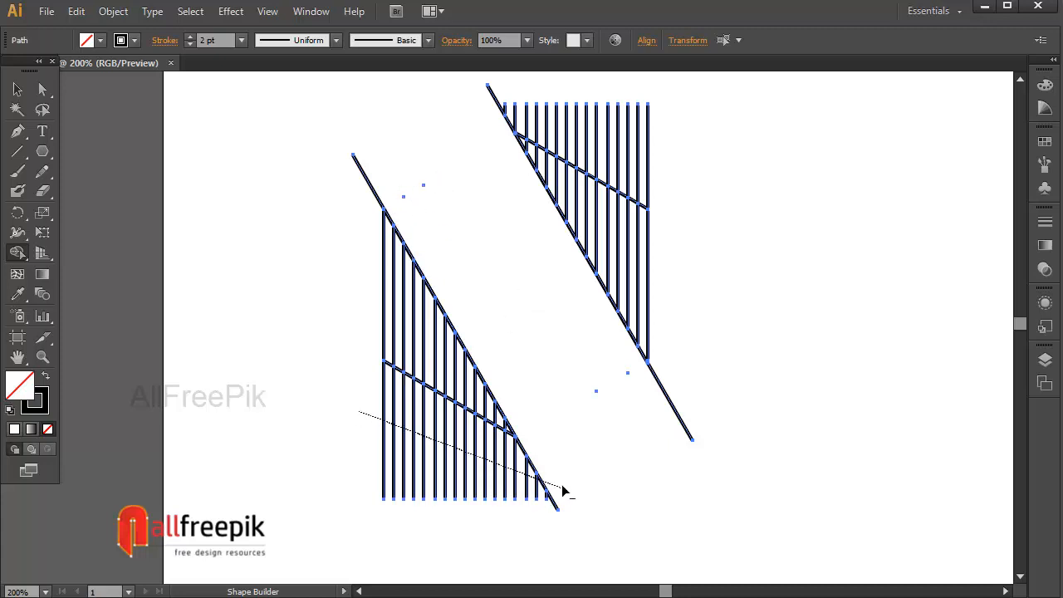
left_click_drag(563, 490, 573, 458)
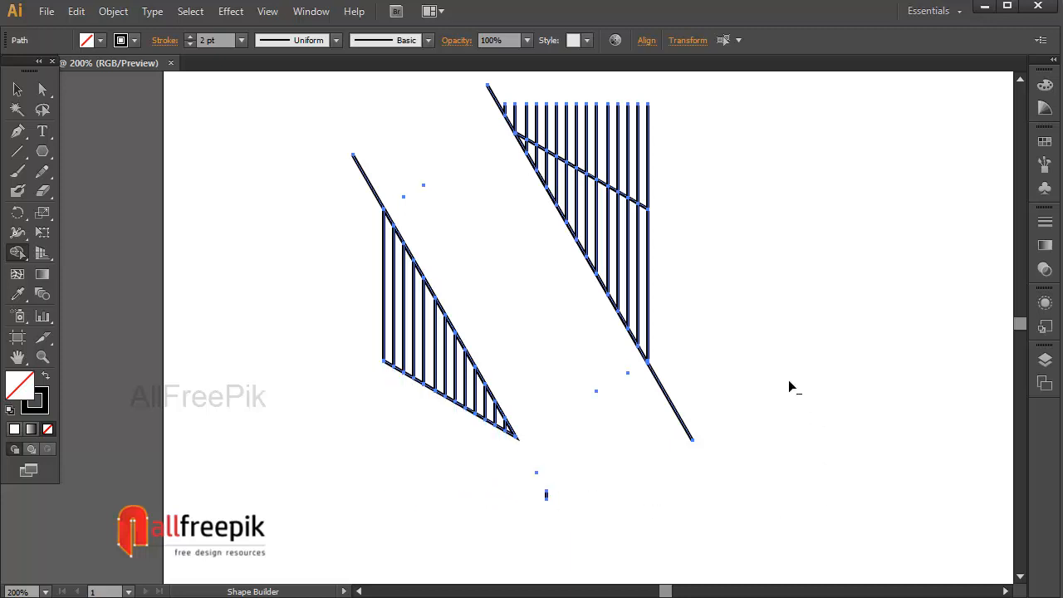
left_click_drag(656, 396, 551, 502)
mouse_move(629, 139)
left_mouse_down()
mouse_move(470, 109)
mouse_move(459, 97)
left_mouse_up()
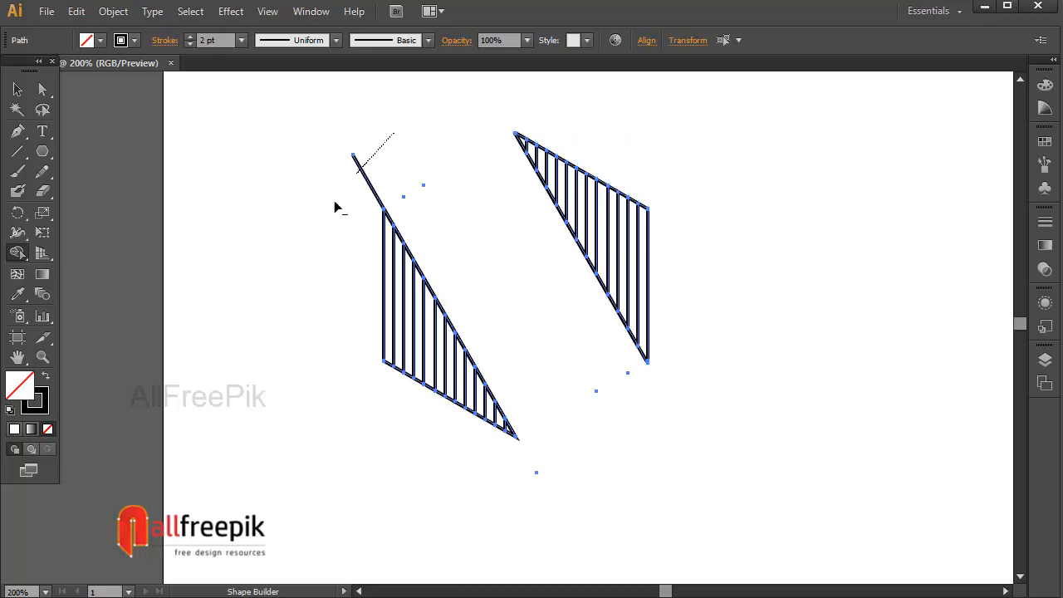
- Trim the remaining slanted line end above the left striped triangle and delete the stray anchor points around the shapes
left_click_drag(334, 207, 354, 207)
left_click_drag(371, 156, 440, 220)
key("a")
left_click_drag(448, 165, 400, 216)
left_click_drag(527, 339, 658, 440)
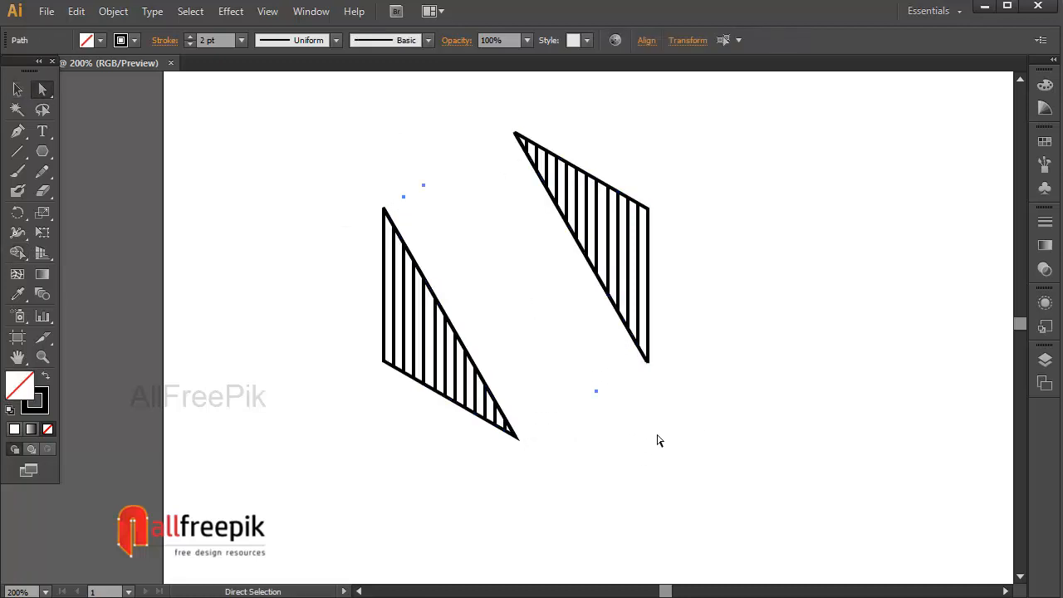
key("Delete")
- Paste the copied hexagon and two slanted lines in front of the striped triangles
key("v")
left_click(76, 11)
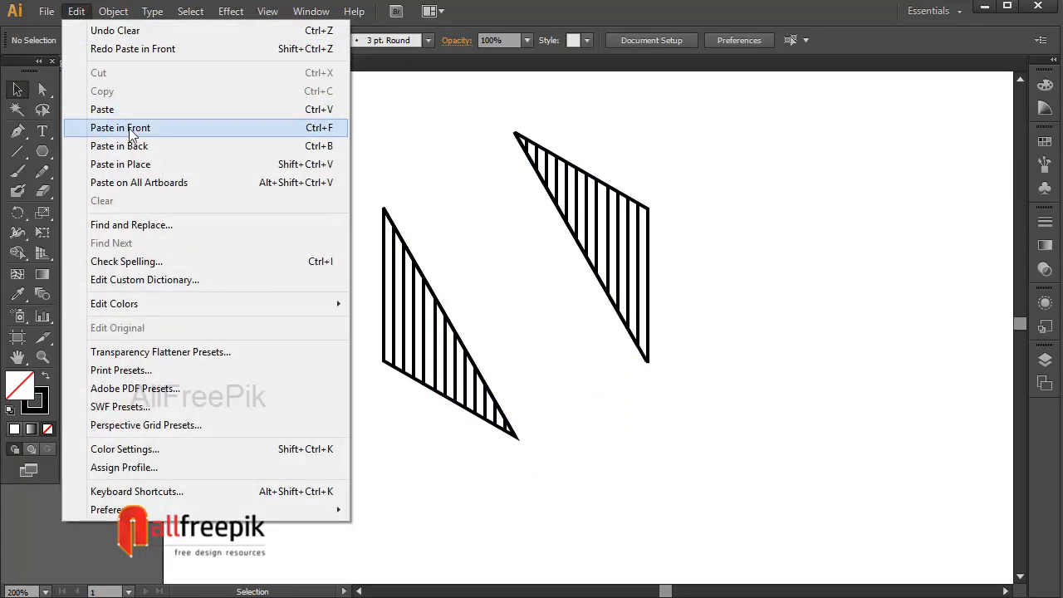
left_click(130, 136)
left_click(868, 249)
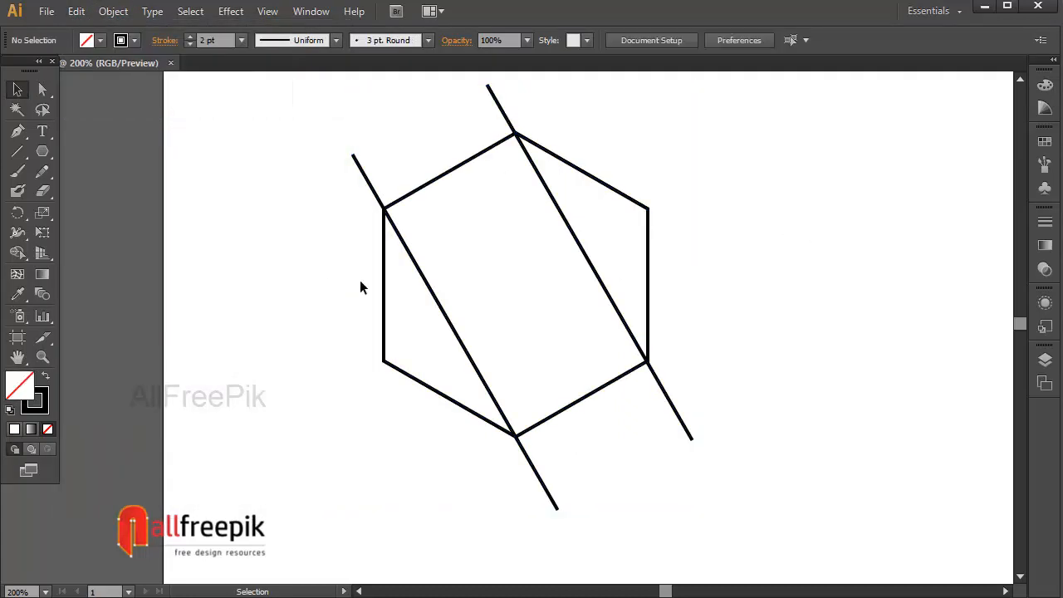
- Set the pasted hexagon's fill to none
key("a")
left_click(546, 310)
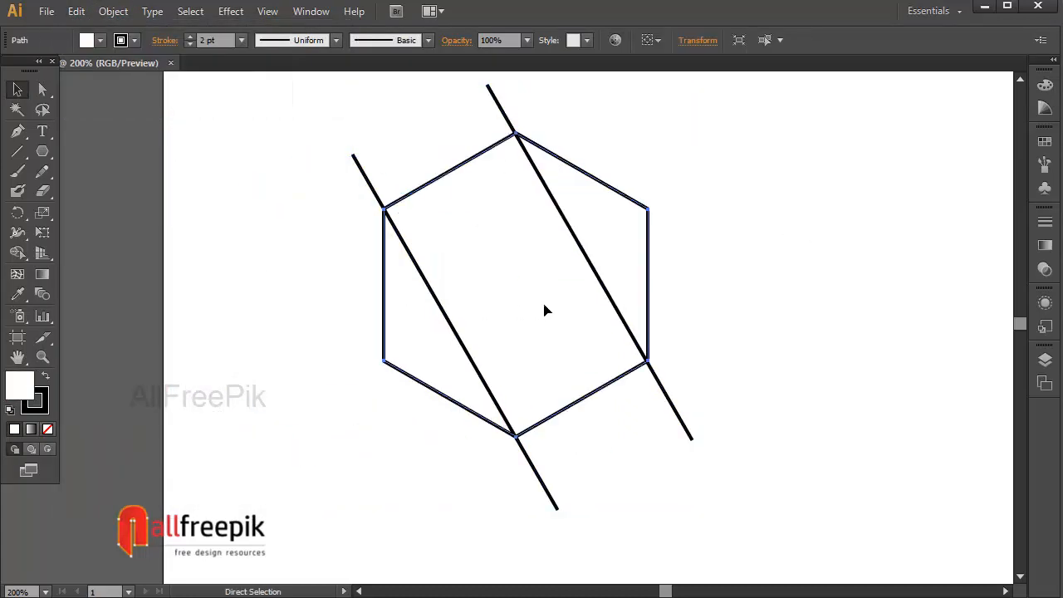
key("v")
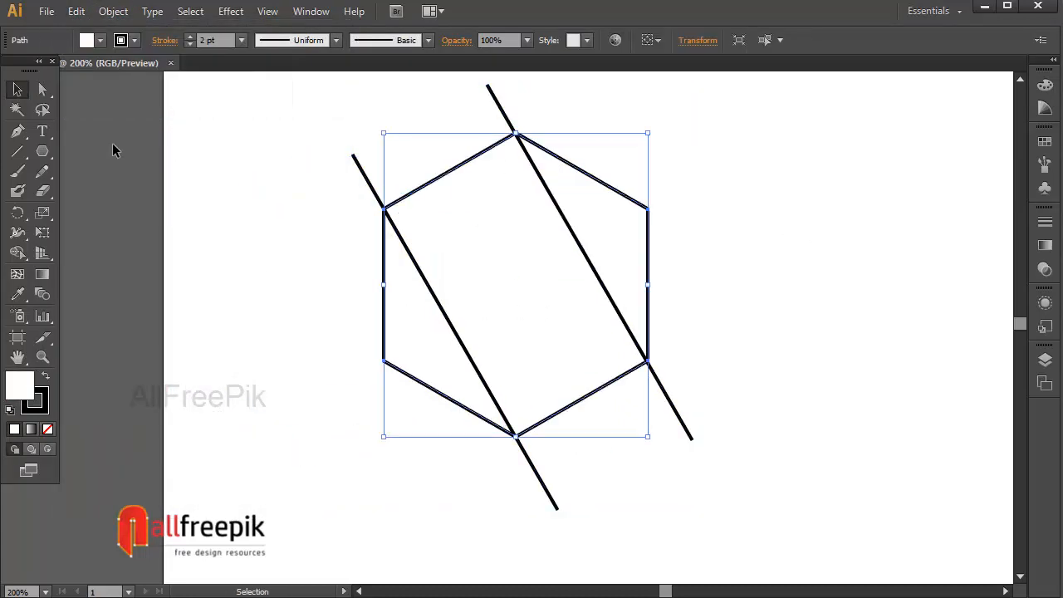
left_click(47, 428)
left_click(813, 384)
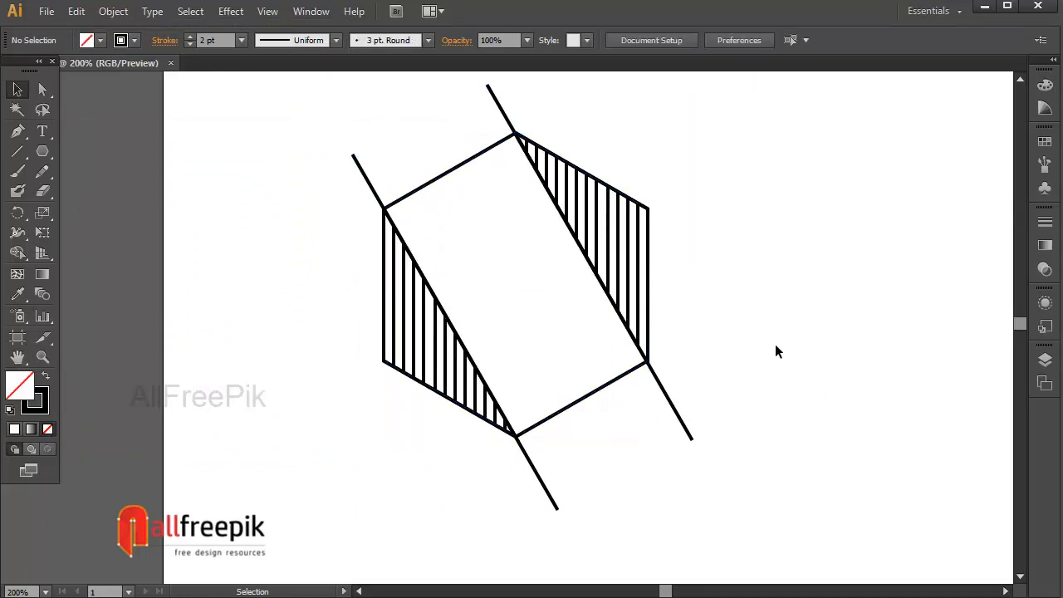
- Duplicate the left slanted line slightly to the right and repeat the copy until evenly spaced lines fill the band between both slanted lines
left_click(683, 420)
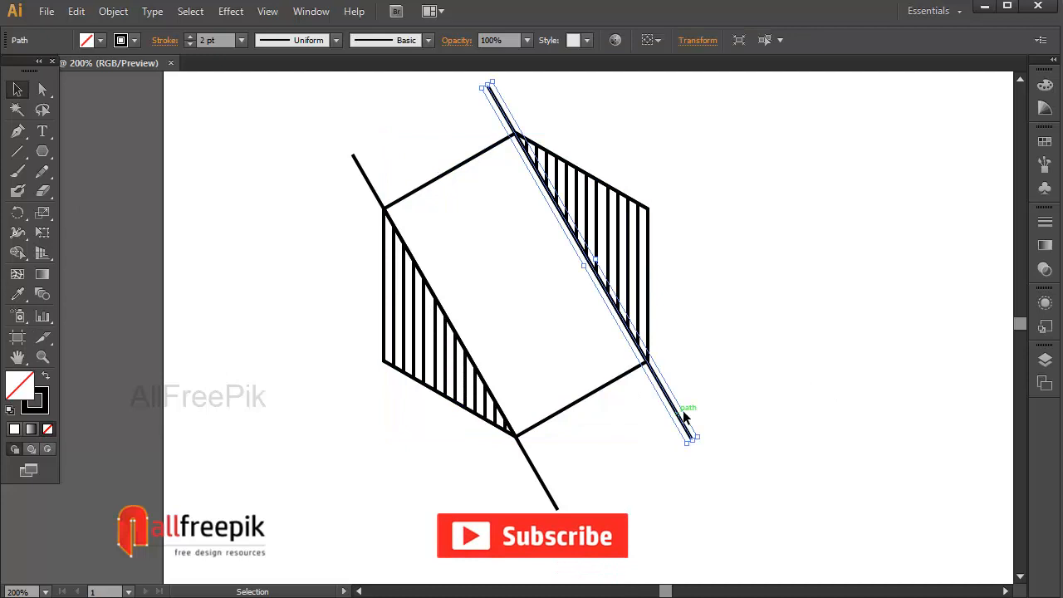
left_click(760, 388)
left_click_drag(536, 469, 542, 468)
key("ctrl+d")
key("ctrl+d")
key("ctrl+d")
key("ctrl+d")
key("ctrl+d")
key("ctrl+d")
key("ctrl+d")
key("ctrl+d")
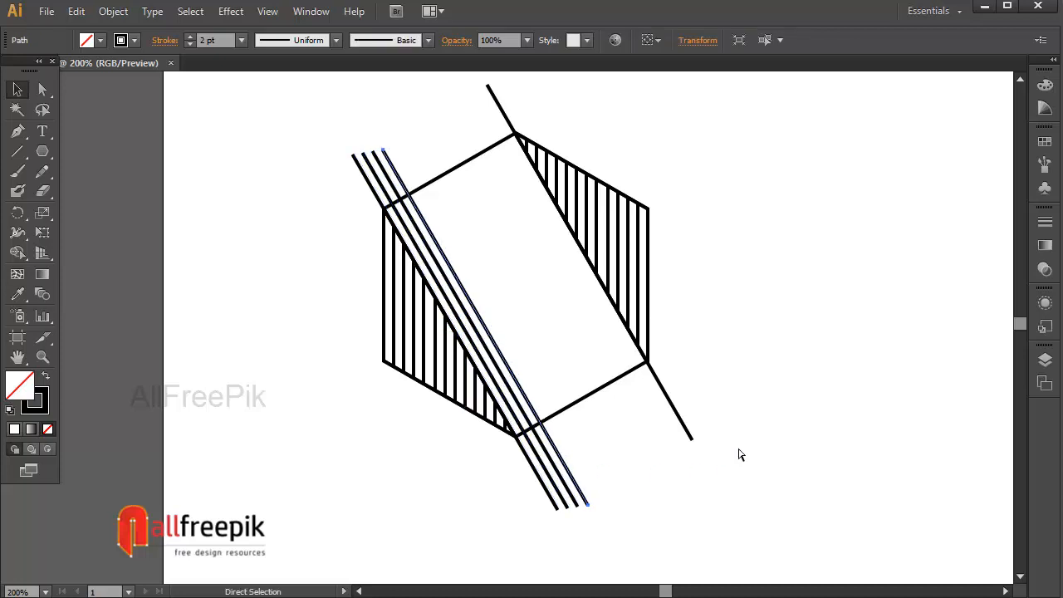
key("ctrl+d")
key("ctrl+d")
key("ctrl+d")
key("ctrl+d")
key("ctrl+d")
key("ctrl+d")
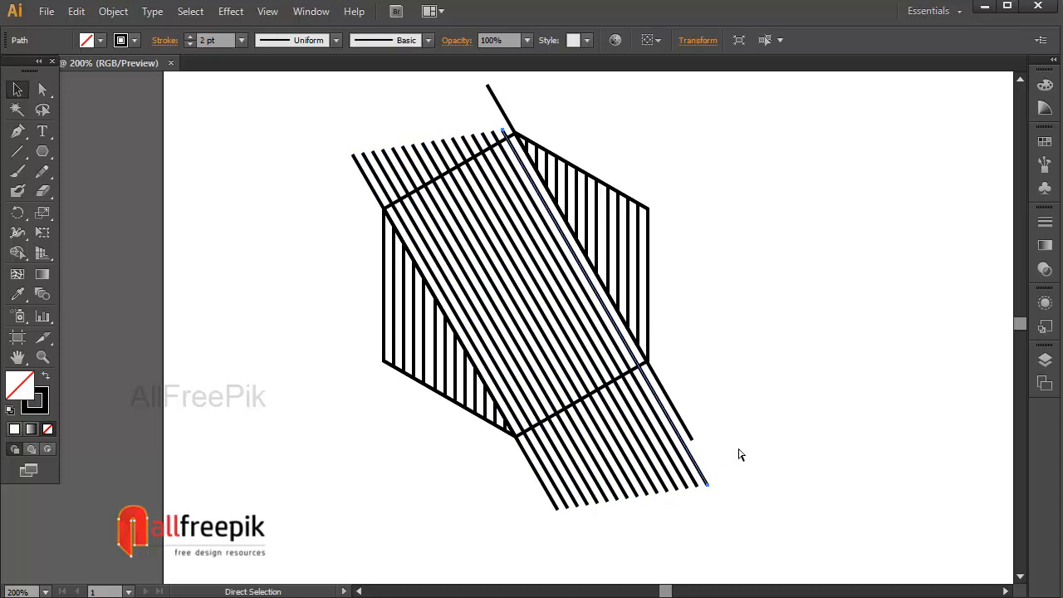
- Select all the artwork and trim the slanted line ends extending outside the hexagon with the Shape Builder
left_click(790, 201)
left_click_drag(775, 124, 328, 457)
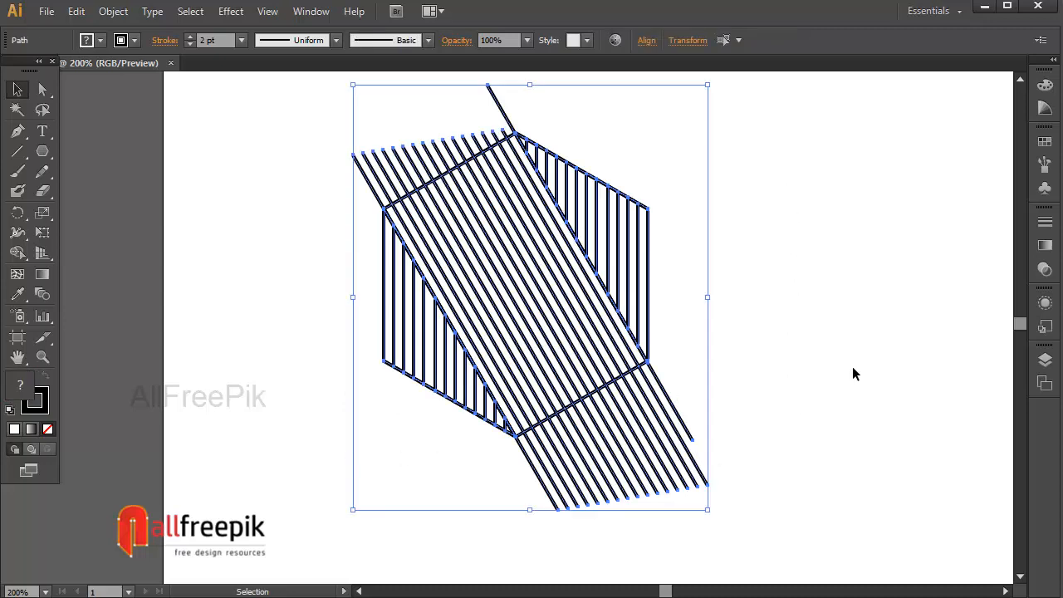
left_click(17, 252)
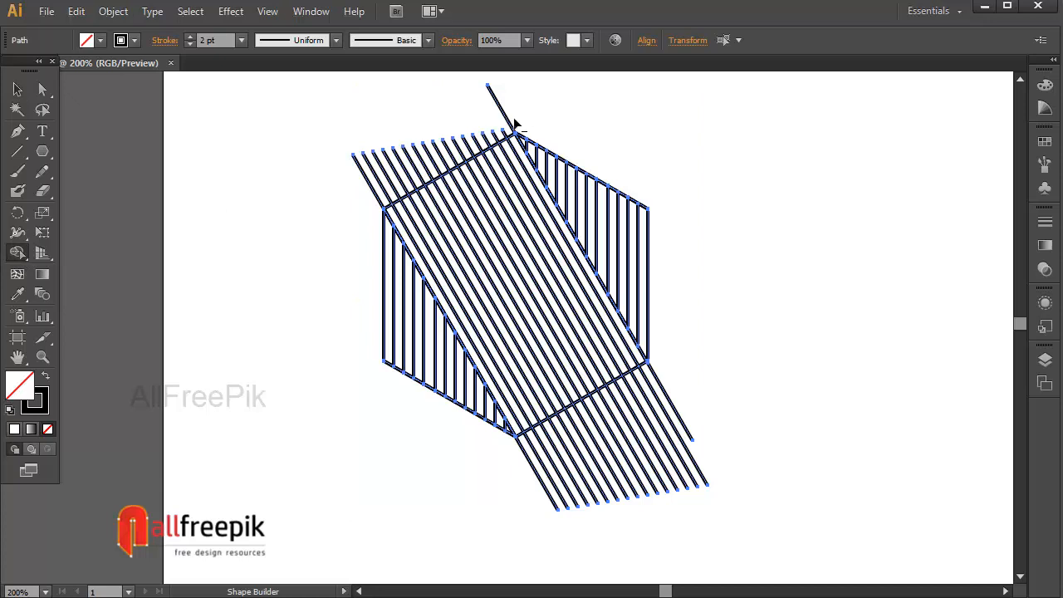
mouse_move(461, 157)
left_mouse_down()
mouse_move(392, 169)
mouse_move(353, 201)
left_mouse_up()
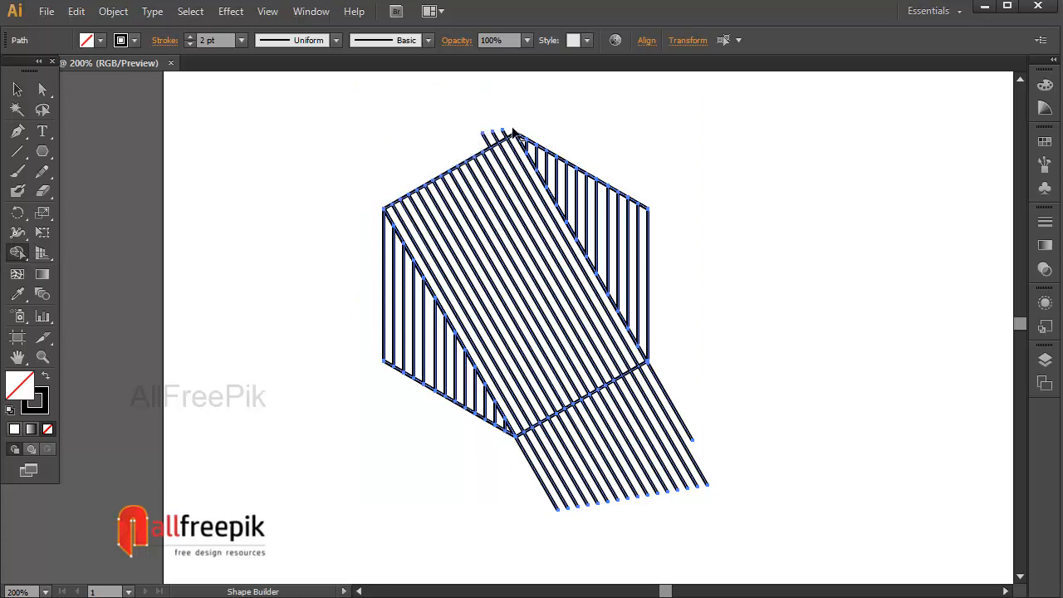
left_click_drag(479, 149, 482, 152)
left_click_drag(646, 397, 602, 496)
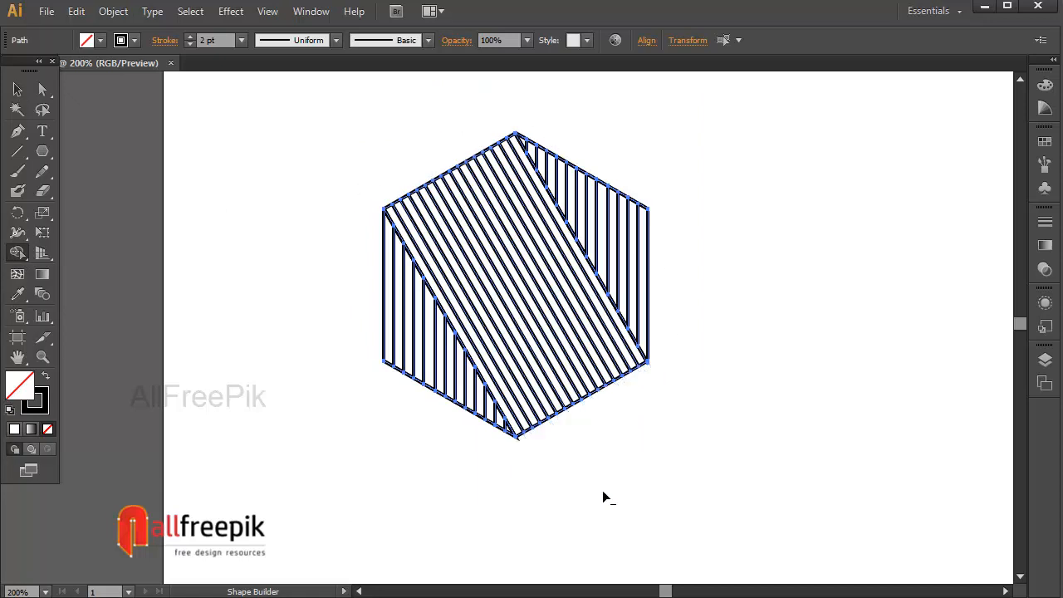
- Apply round caps and round corners to all the hexagon's strokes and group the artwork
left_click(17, 89)
left_click_drag(695, 155, 209, 468)
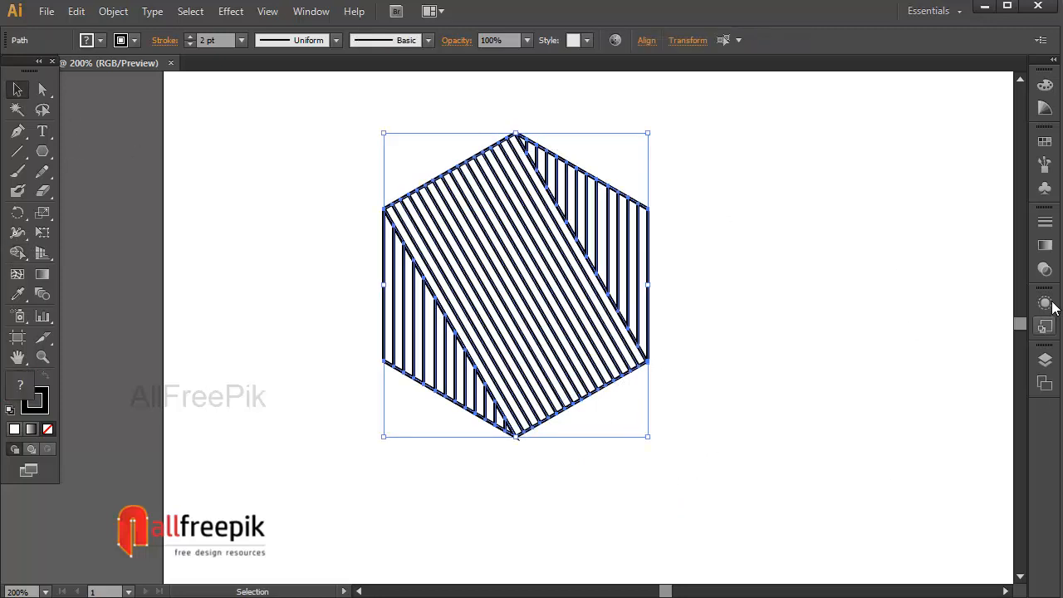
left_click(1044, 222)
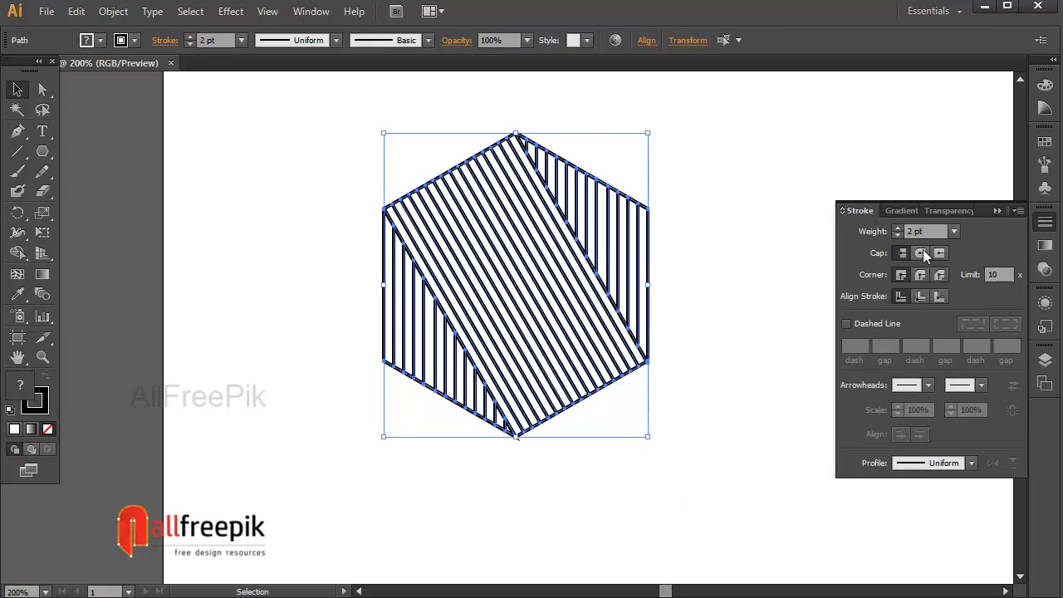
left_click(730, 444)
left_click(720, 387, "ctrl+alt")
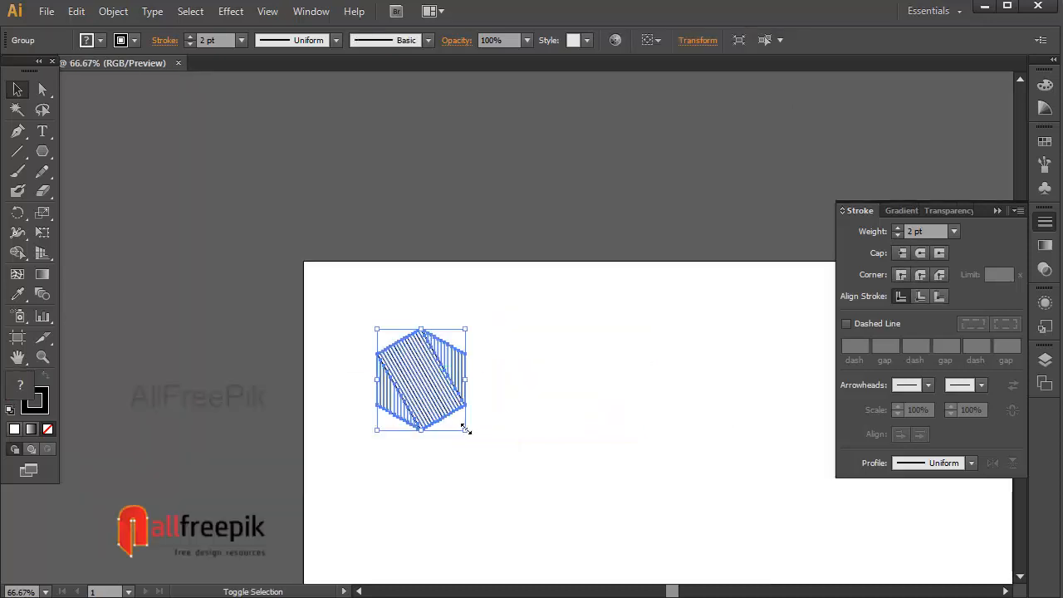
- Scale the striped hexagon down to about 130 px wide and move it near the artboard's upper-left corner
left_click_drag(466, 429, 449, 408)
left_click(567, 446)
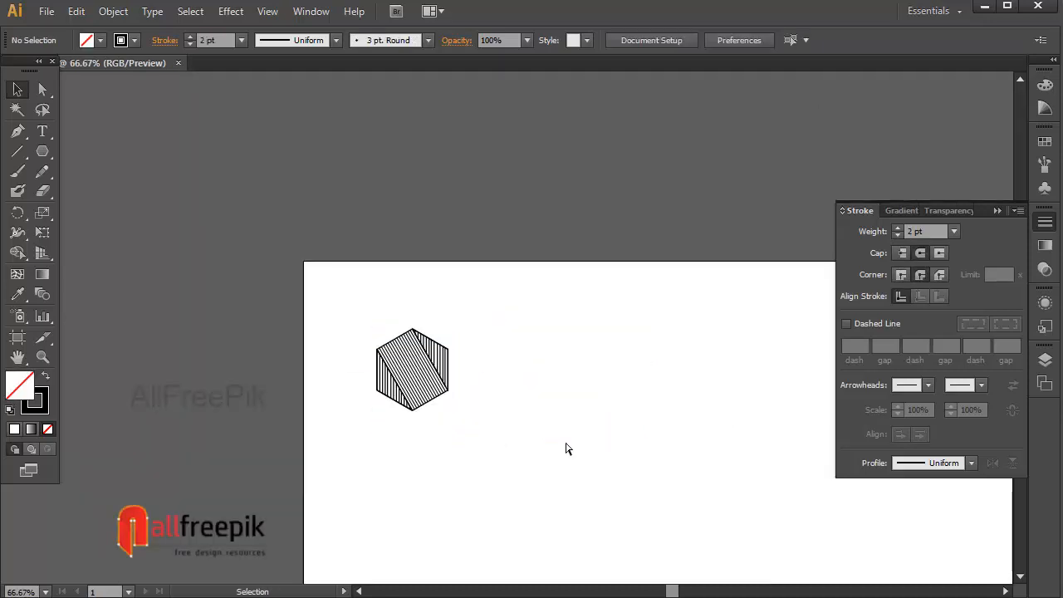
left_click(567, 440, "ctrl+alt")
left_click_drag(621, 402, 596, 493)
left_click_drag(253, 204, 488, 440)
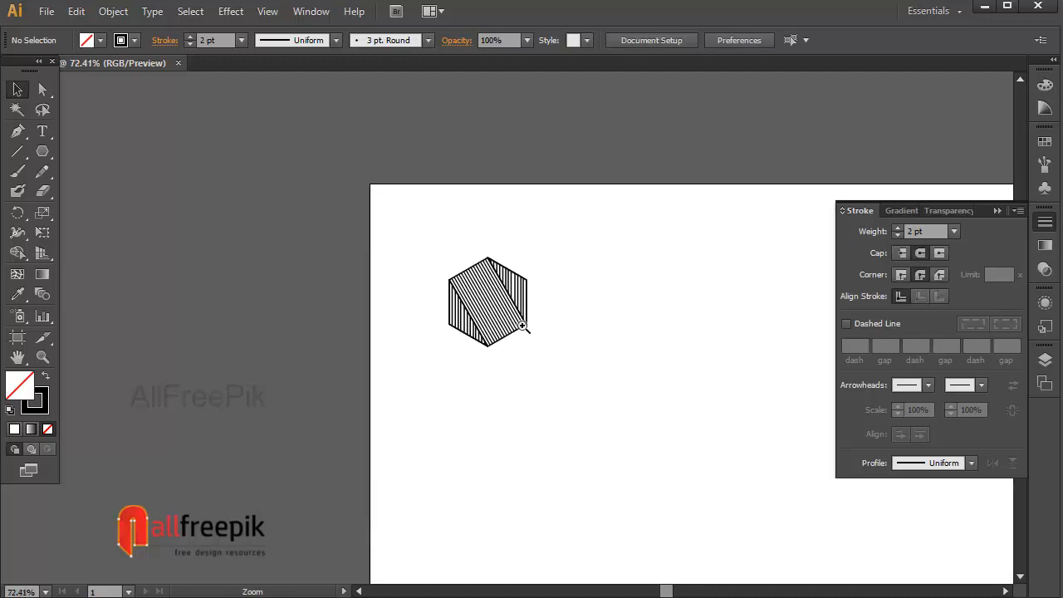
left_click(500, 293)
left_click_drag(480, 300, 435, 240)
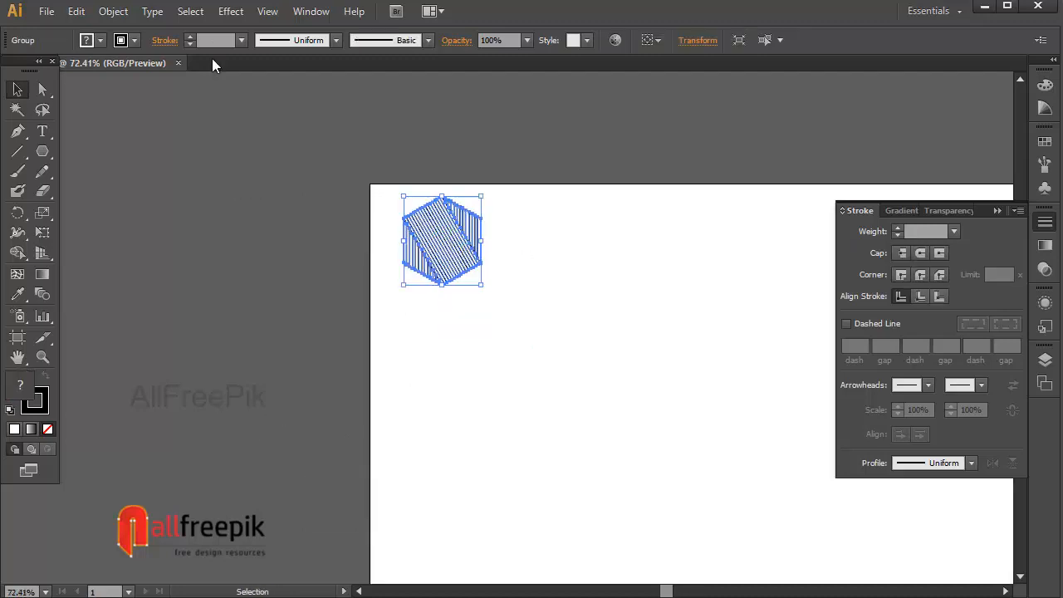
- Make a pattern swatch from the striped hexagon using the Hex by Row tile type, and finish pattern editing
left_click(102, 14)
mouse_move(171, 363)
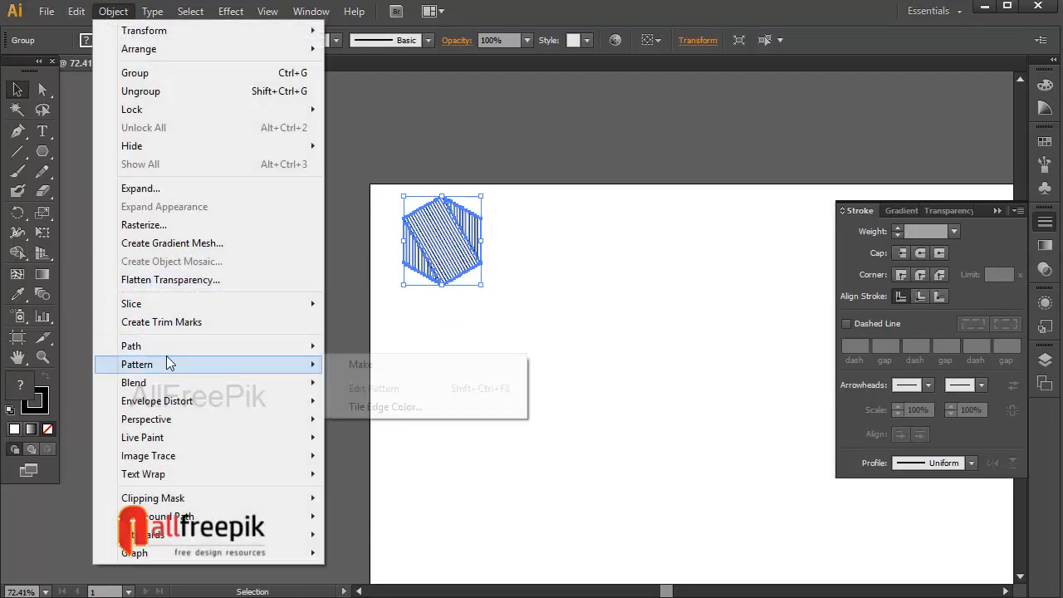
left_click(365, 363)
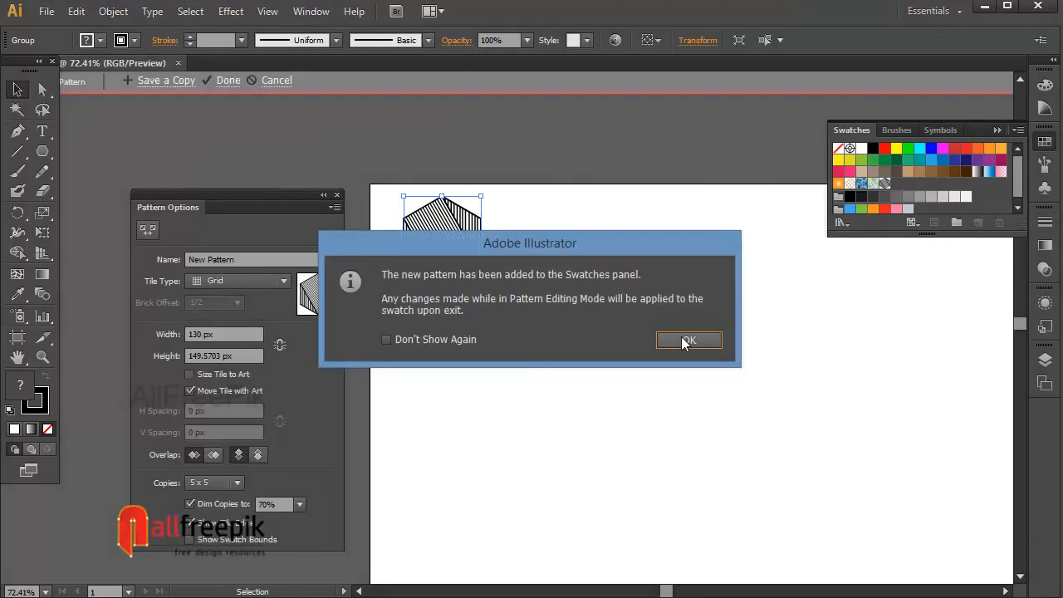
left_click(686, 337)
left_click(244, 277)
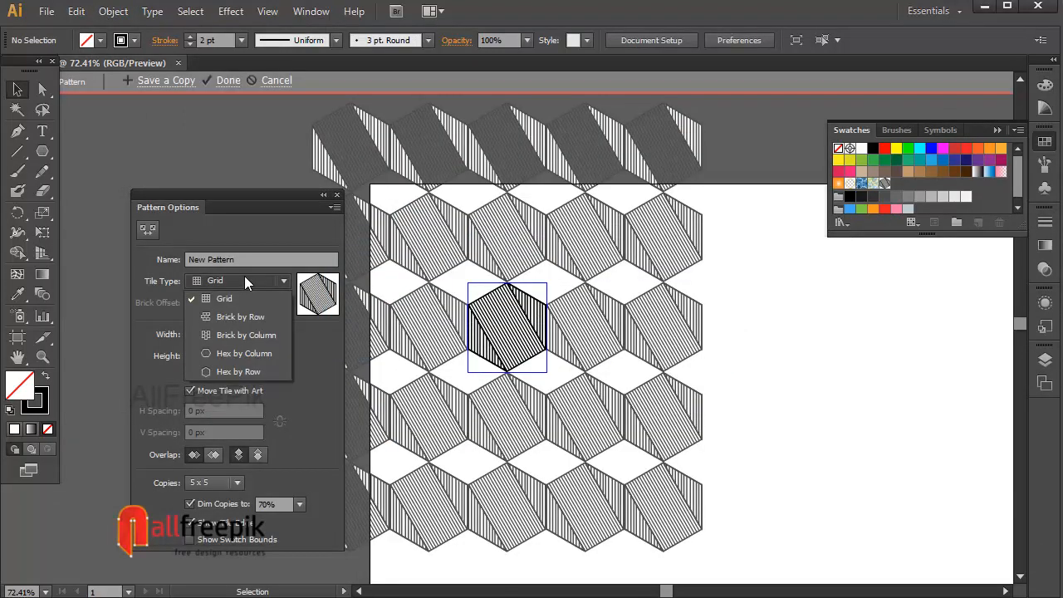
left_click(243, 372)
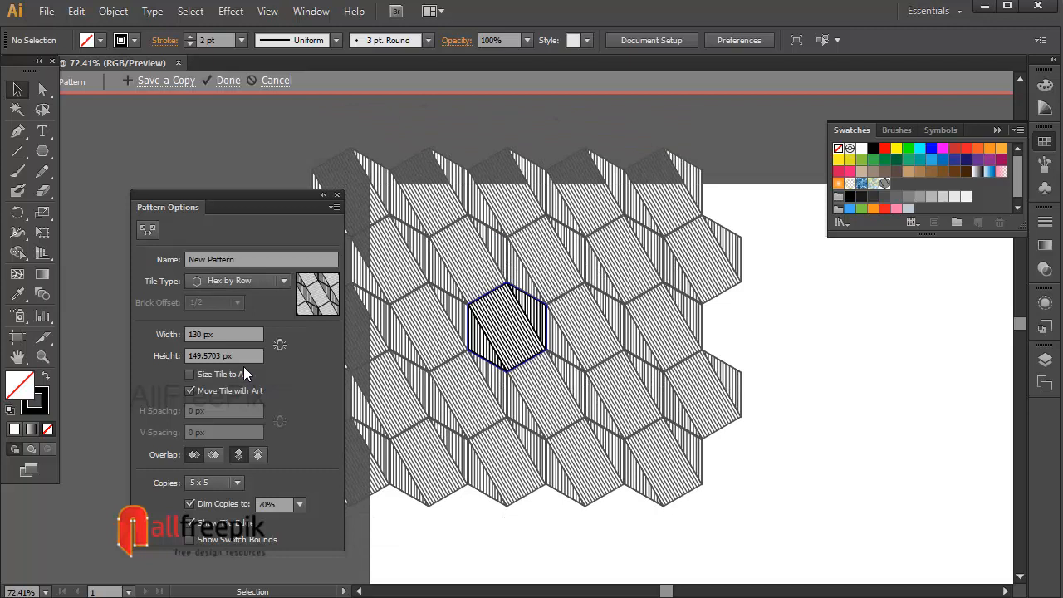
left_click(228, 84)
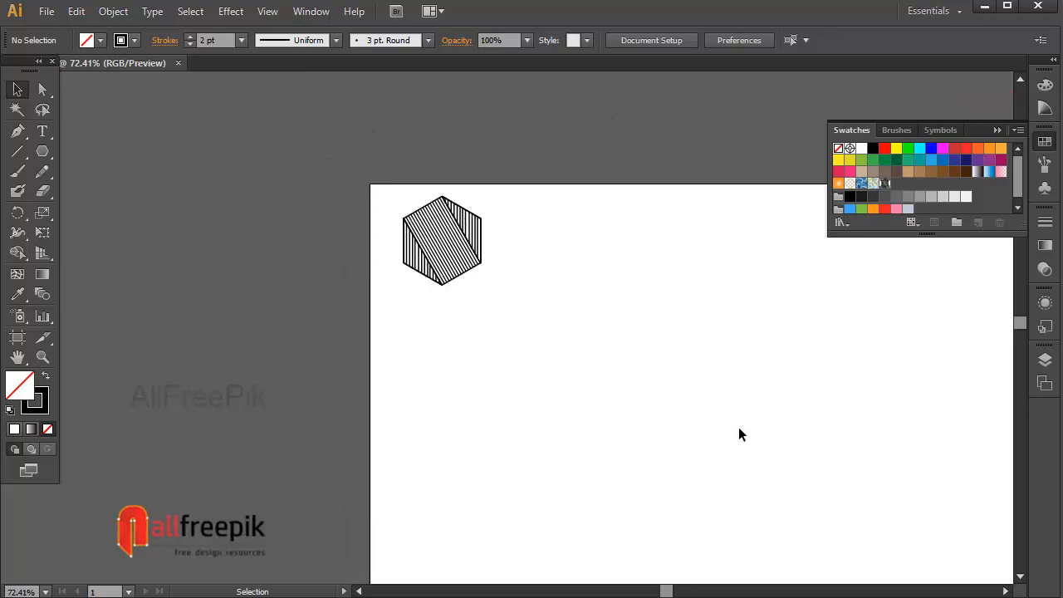
- Move the striped hexagon off the artboard to its left side
left_click(633, 375, "ctrl+alt")
left_click(634, 374, "ctrl+alt")
left_click(295, 206)
left_click_drag(294, 206, 162, 206)
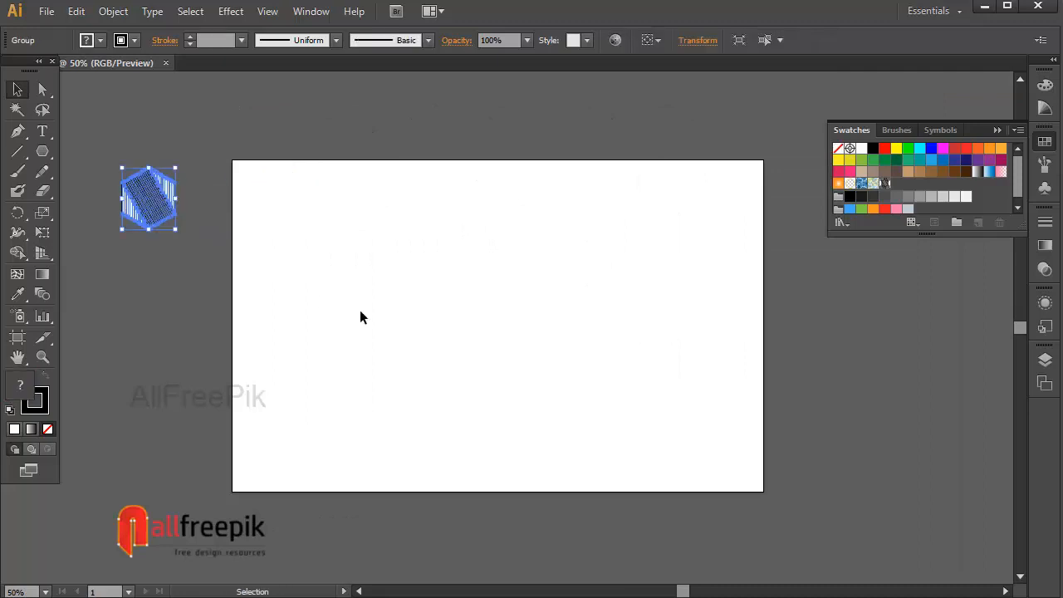
- Draw a rectangle covering most of the artboard, leaving a narrow margin on every side
left_click(360, 316)
left_click_drag(42, 151, 108, 147)
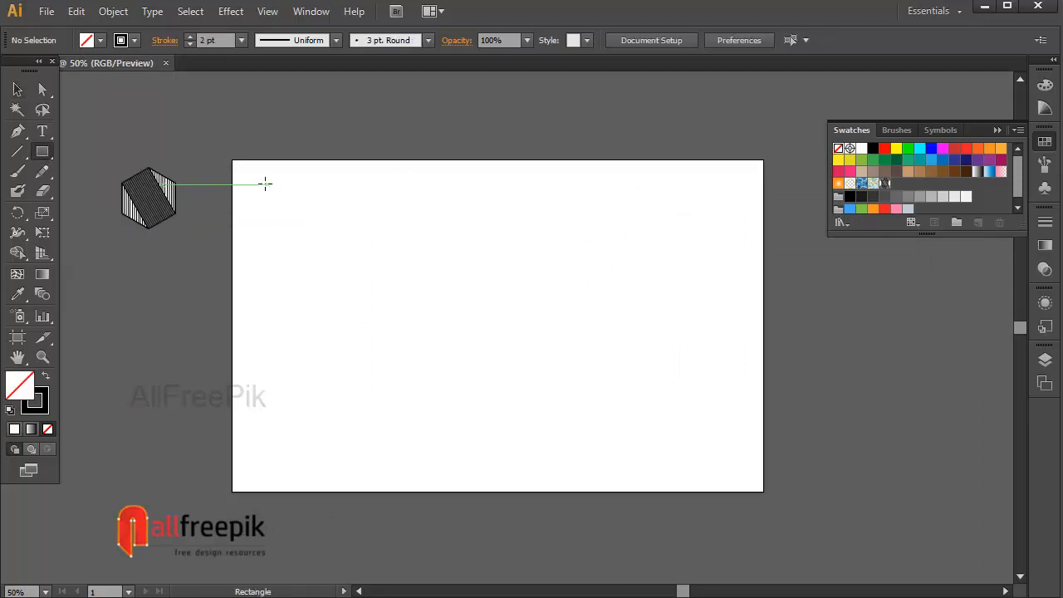
mouse_move(264, 183)
left_mouse_down()
mouse_move(738, 465)
mouse_move(725, 461)
left_mouse_up()
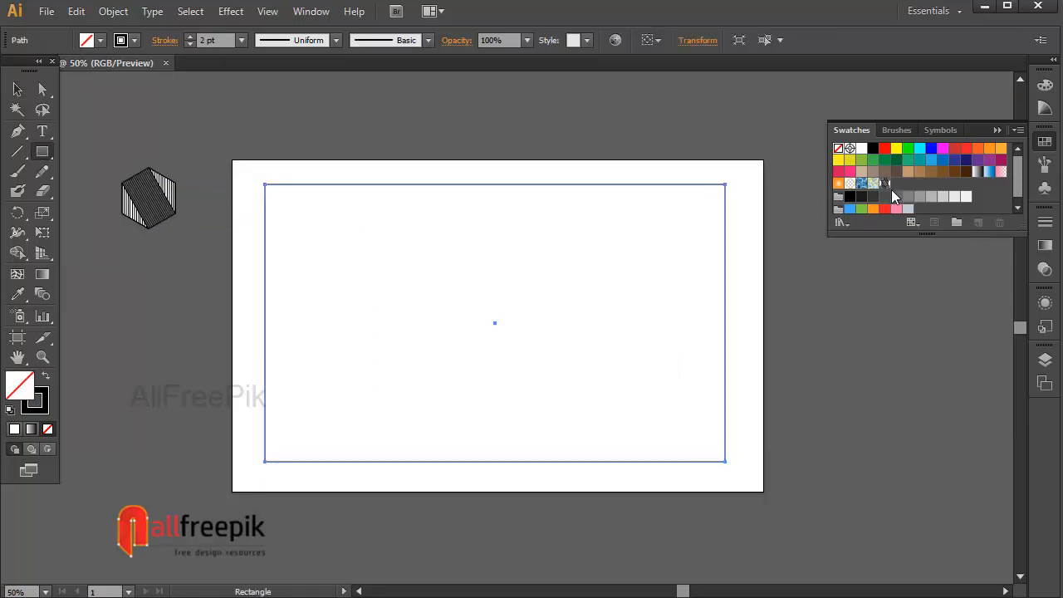
- Fill the rectangle with the new striped hexagon pattern swatch and deselect it
left_click(885, 183)
left_click(17, 89)
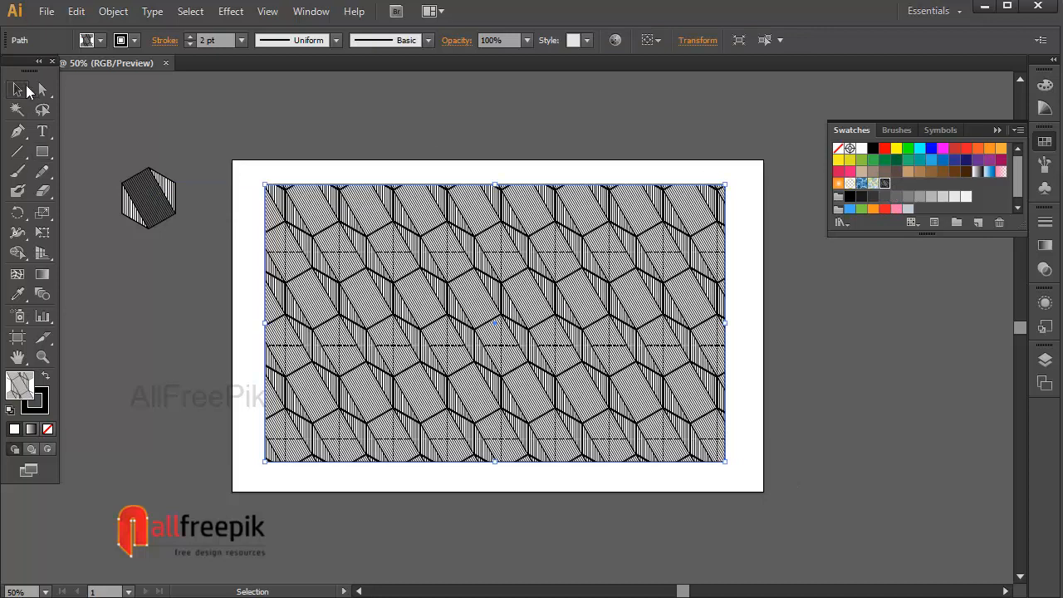
left_click(435, 130)
- Examine the pattern fill's tiling up close and the whole patterned rectangle on the artboard, with the Swatches panel collapsed
left_click_drag(283, 210, 698, 406)
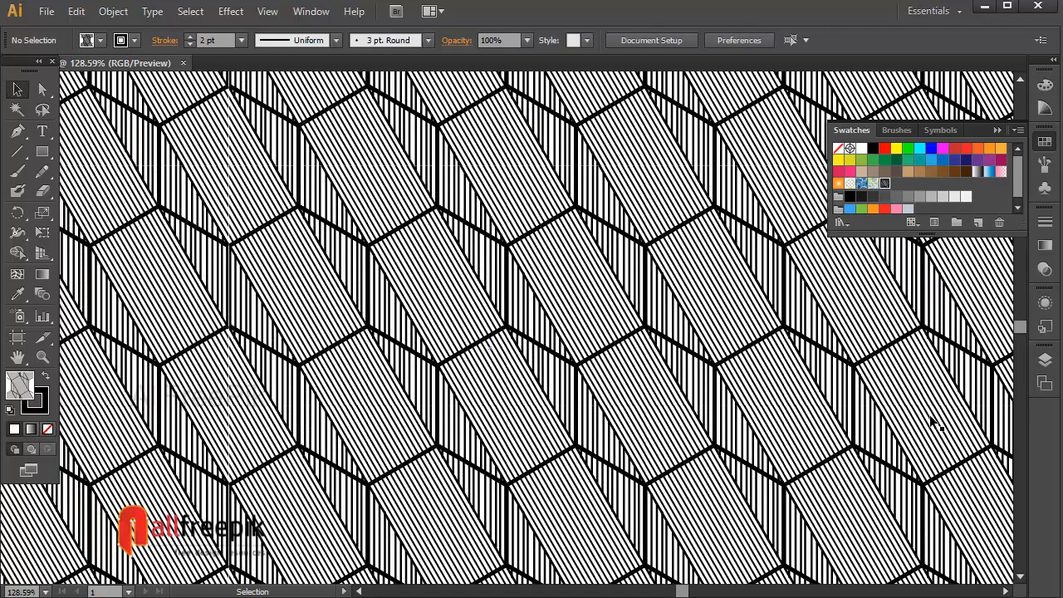
left_click_drag(838, 417, 837, 410)
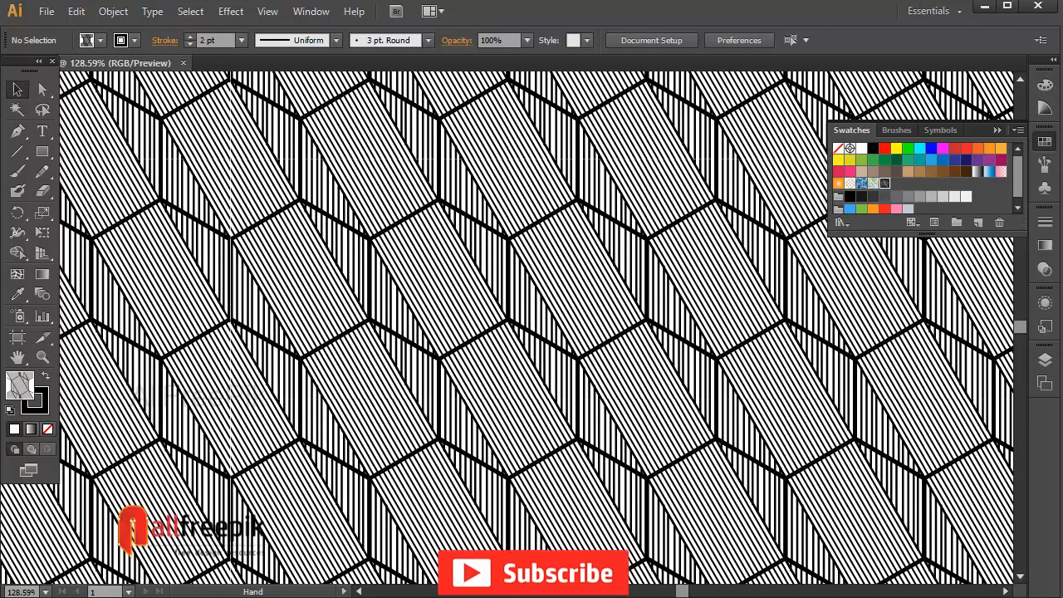
left_click_drag(150, 84, 592, 338)
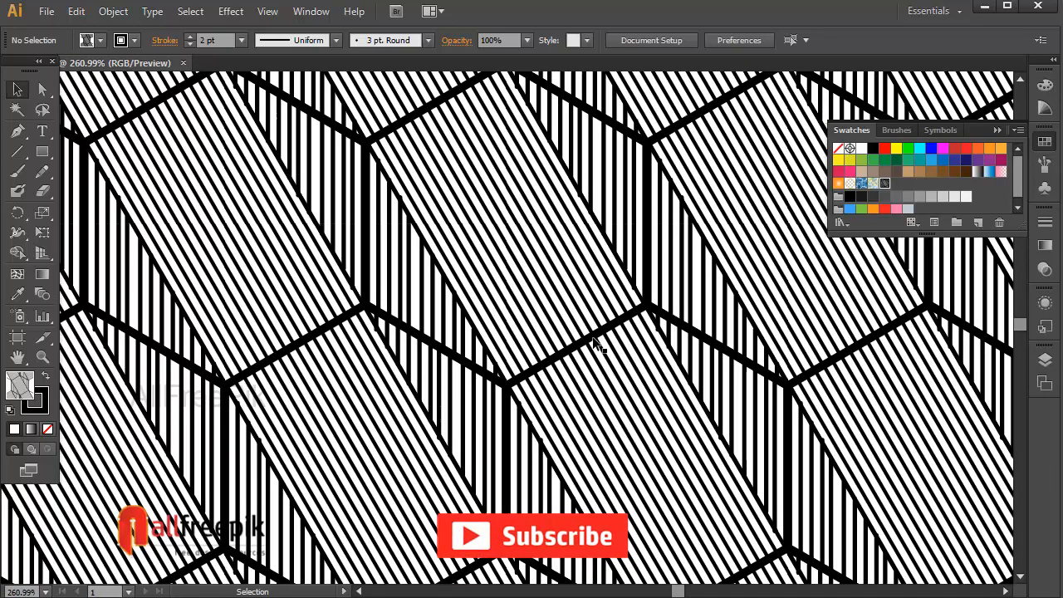
key("ctrl+minus")
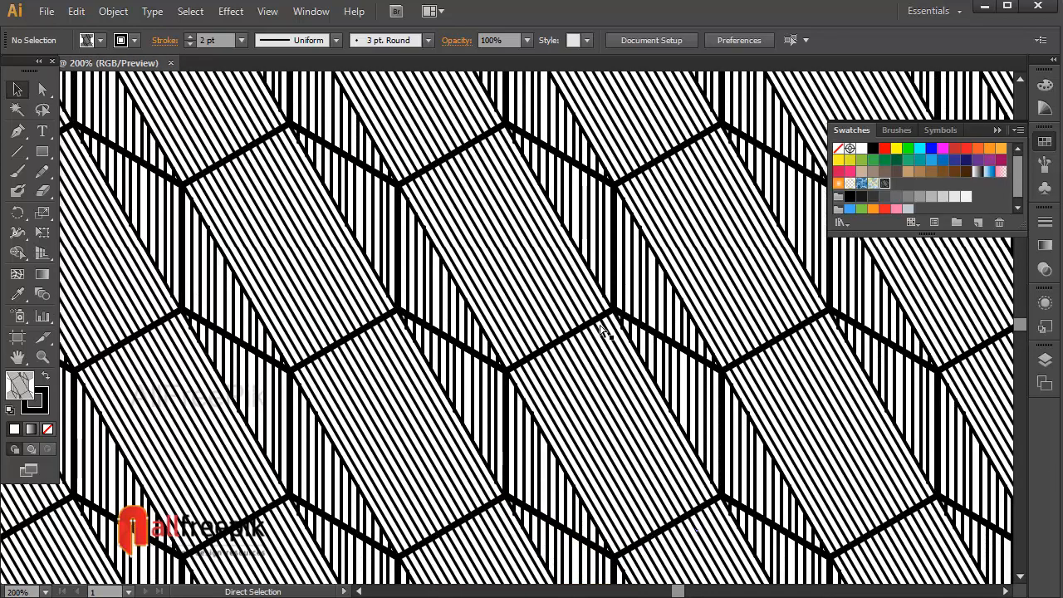
key("ctrl+minus")
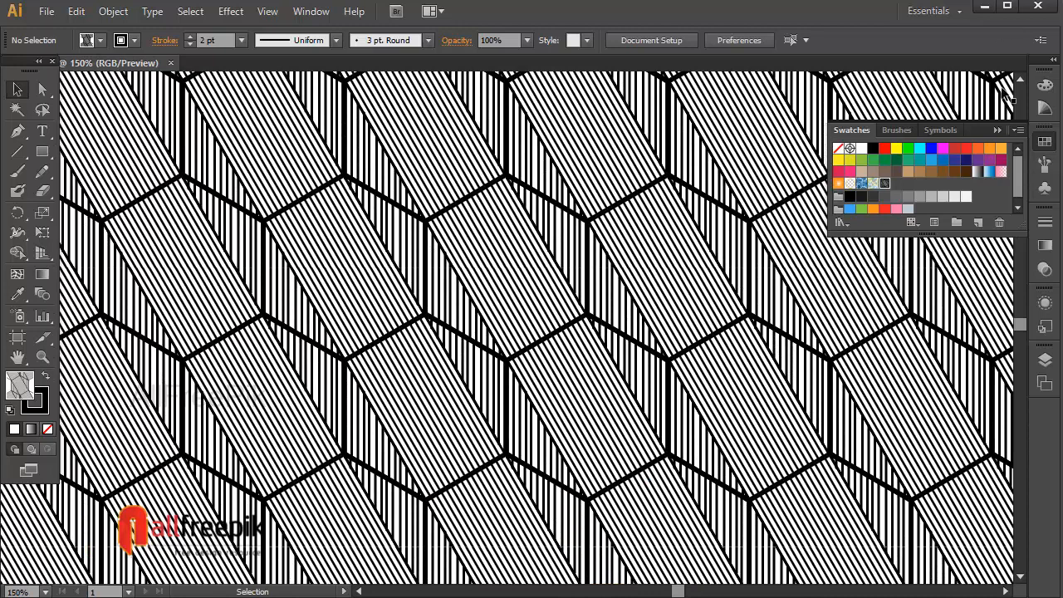
left_click(997, 130)
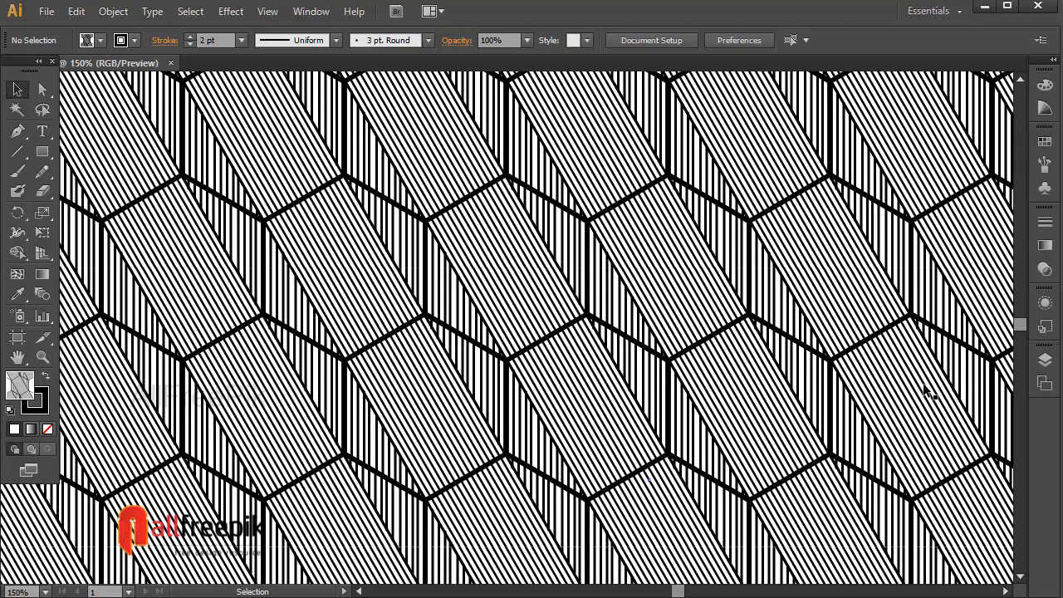
key("ctrl+minus")
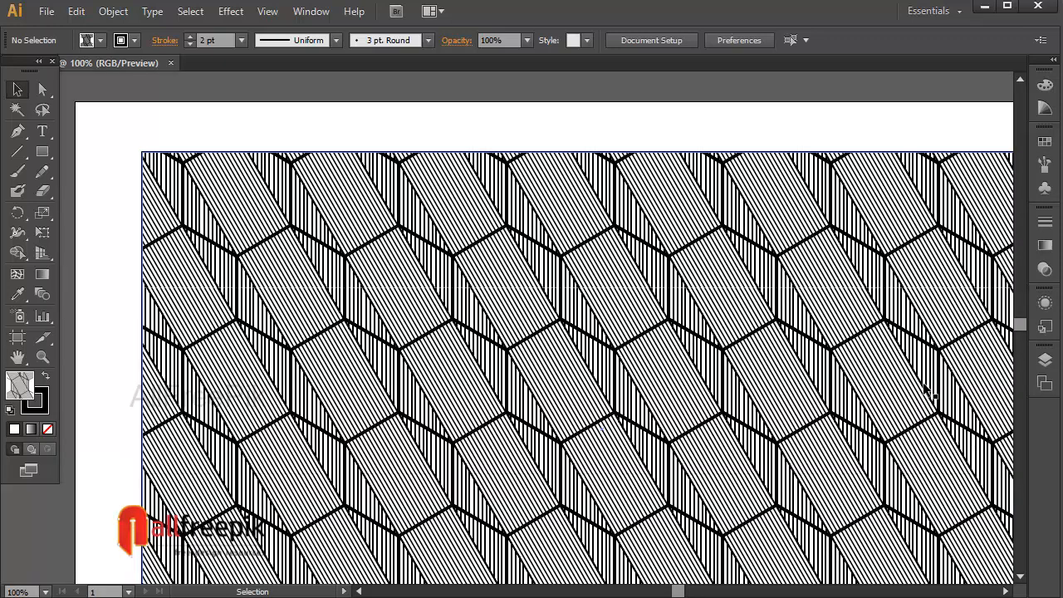
key("ctrl+0")
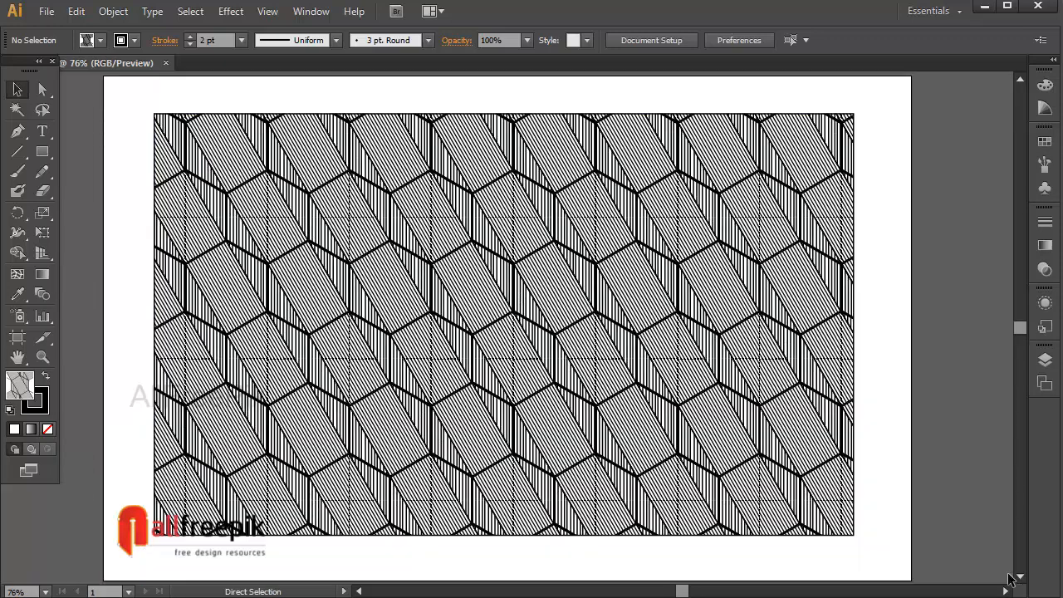